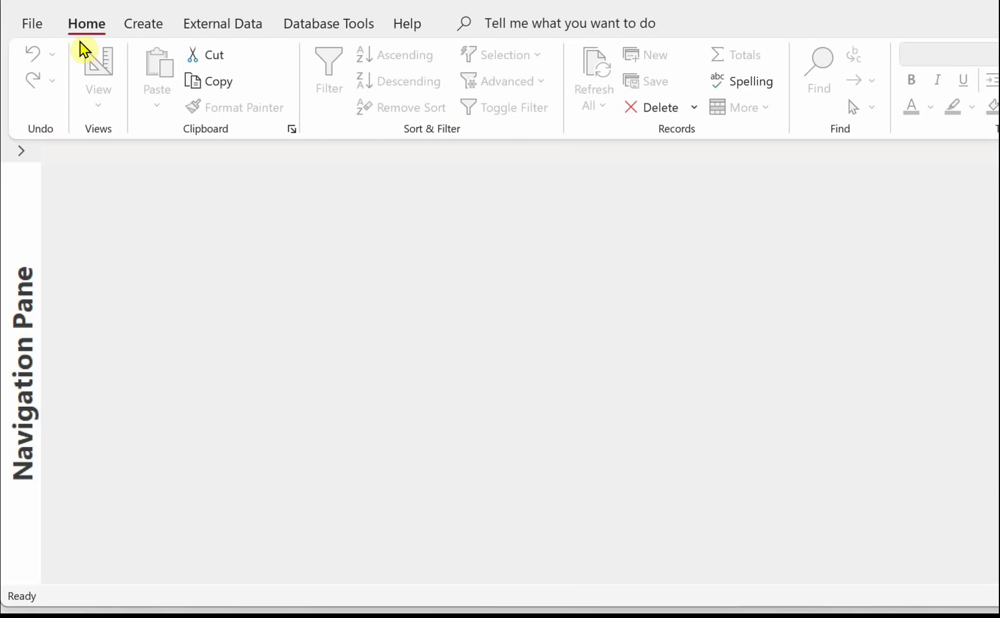
# - Start a new query in Design View with tblGallery and tblExhibition joined
pyautogui.click(141, 28)
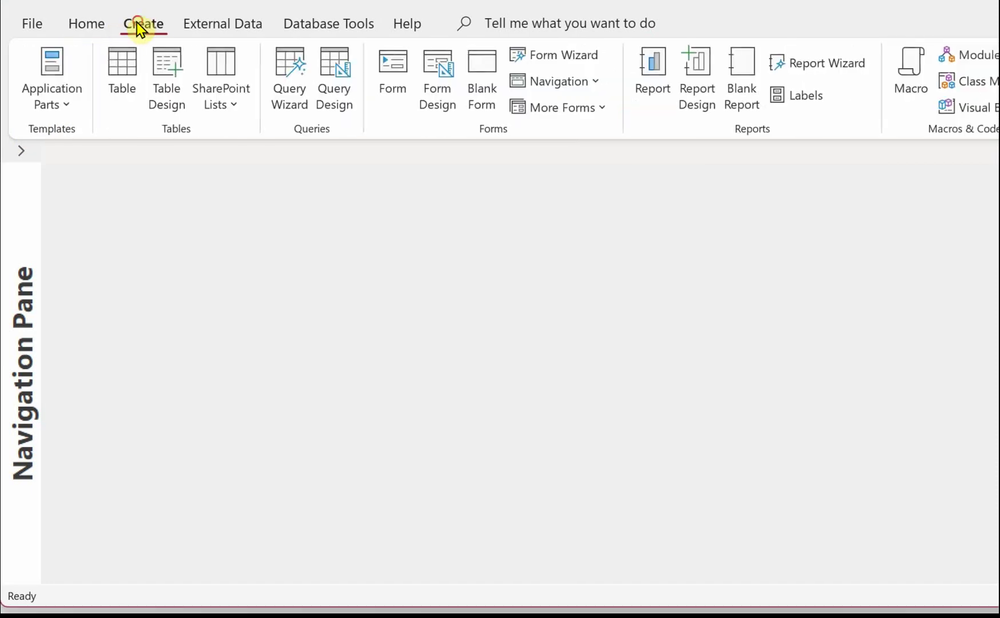
pyautogui.click(335, 85)
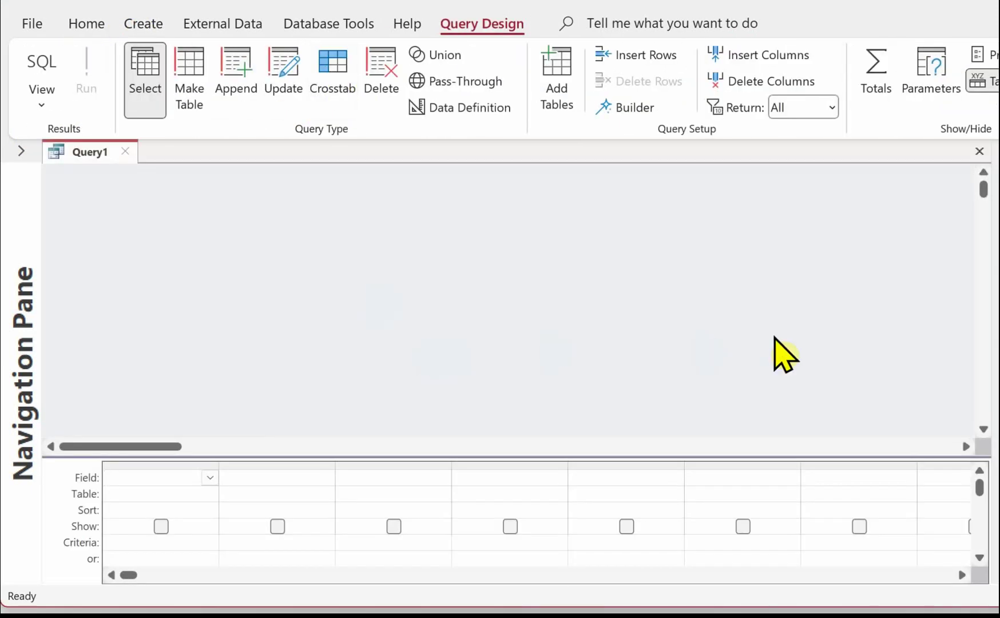
pyautogui.moveTo(984, 263); pyautogui.dragTo(856, 267)
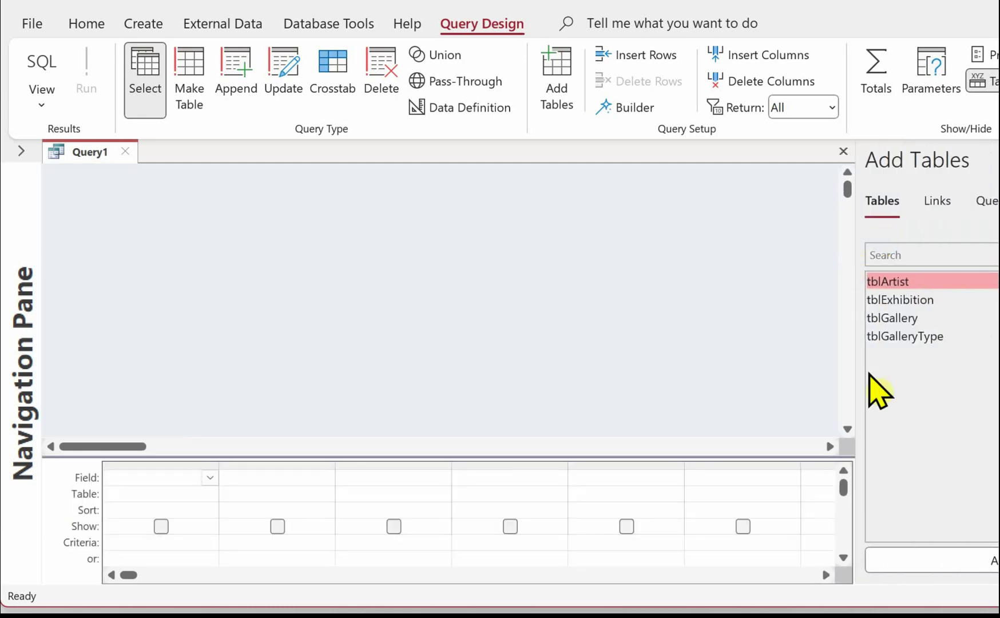
pyautogui.doubleClick(902, 319)
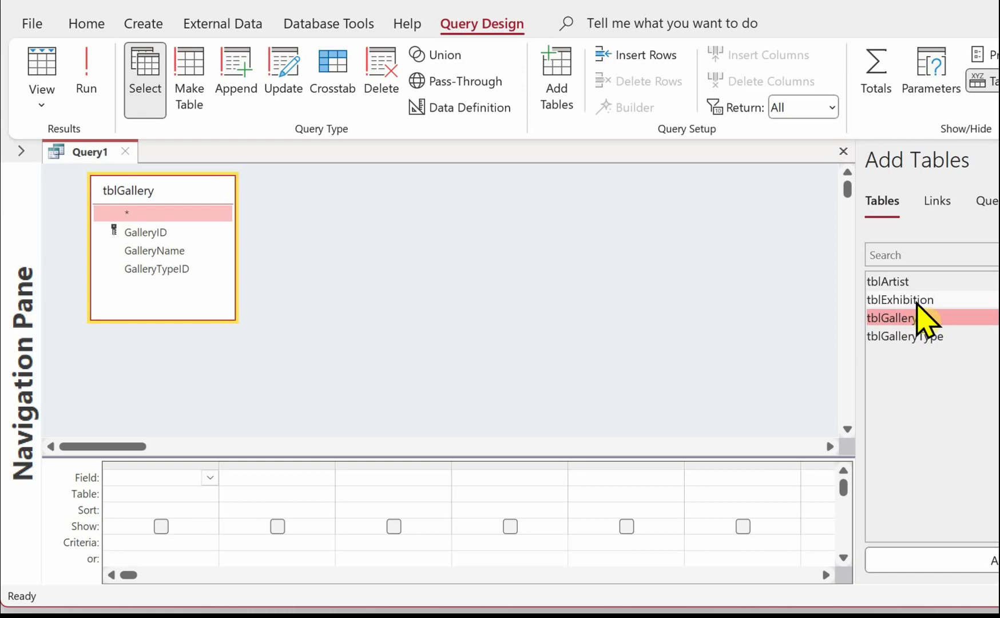
pyautogui.doubleClick(919, 300)
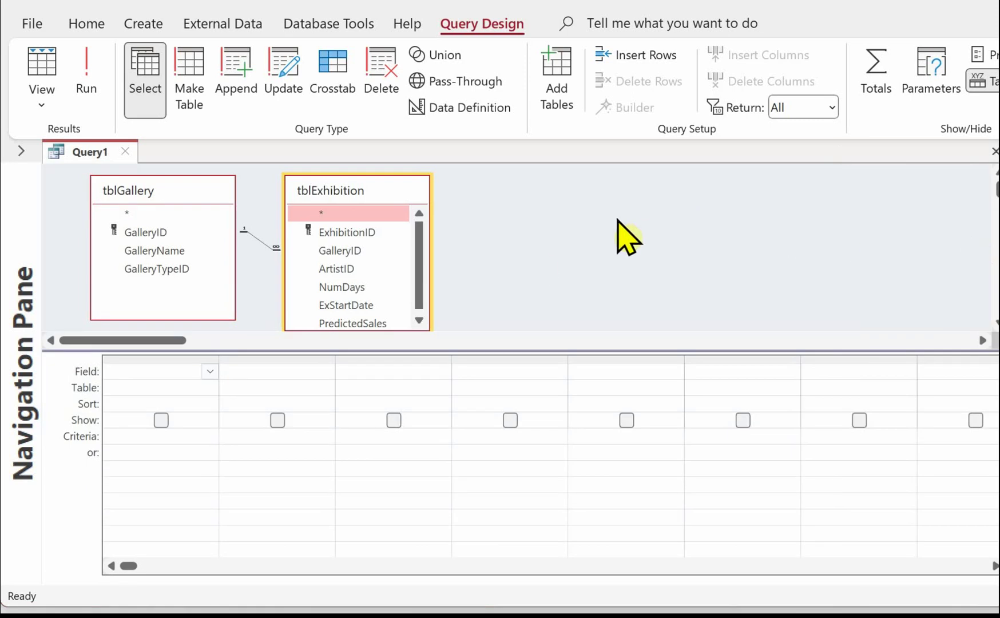
# - Add GalleryName, ExStartDate and NumDays to the query grid
pyautogui.doubleClick(157, 252)
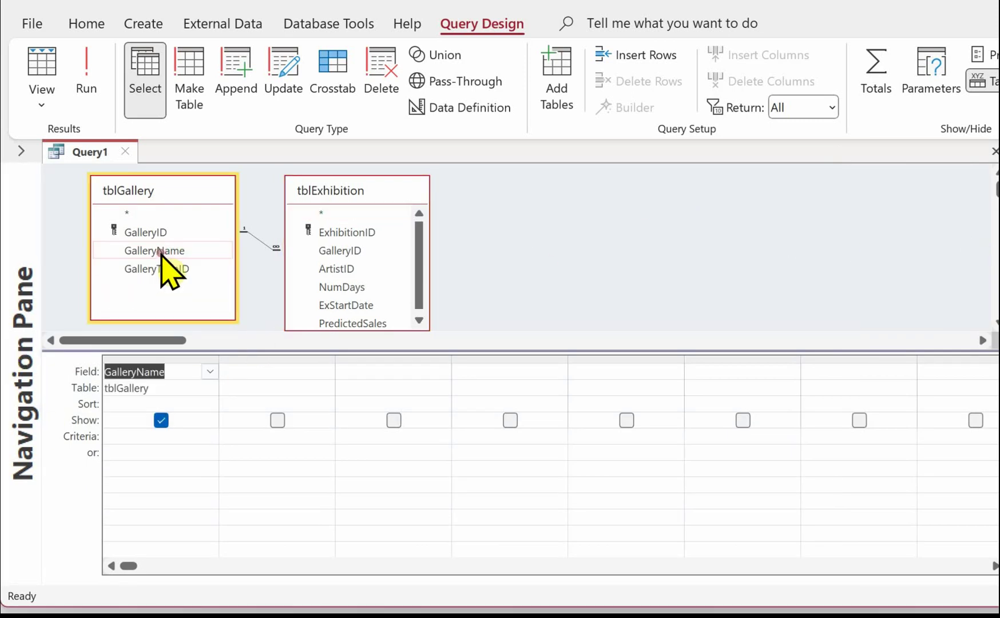
pyautogui.click(355, 305)
pyautogui.doubleClick(355, 304)
pyautogui.doubleClick(343, 287)
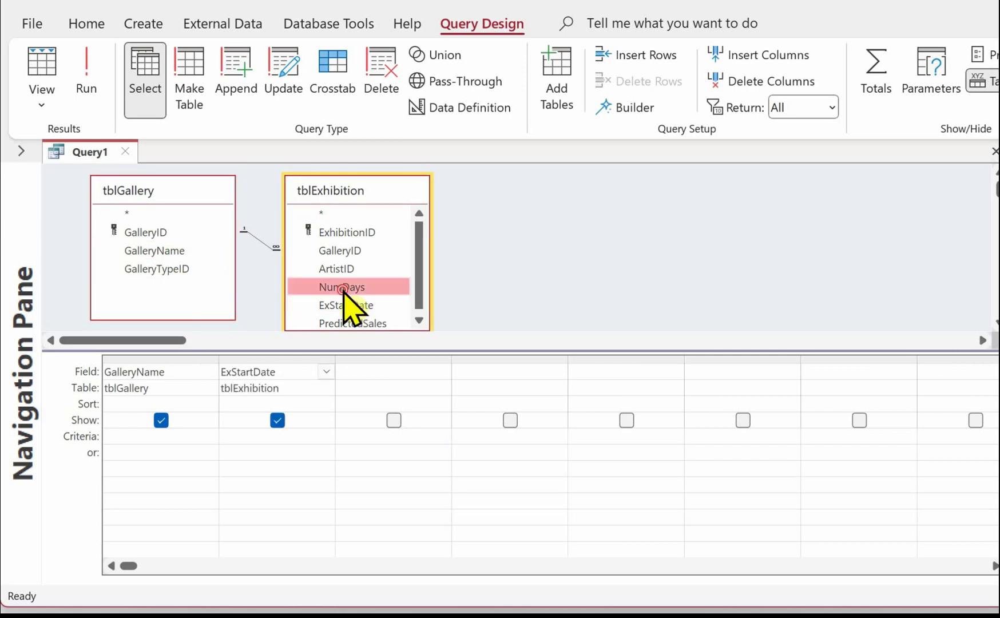
pyautogui.click(495, 373)
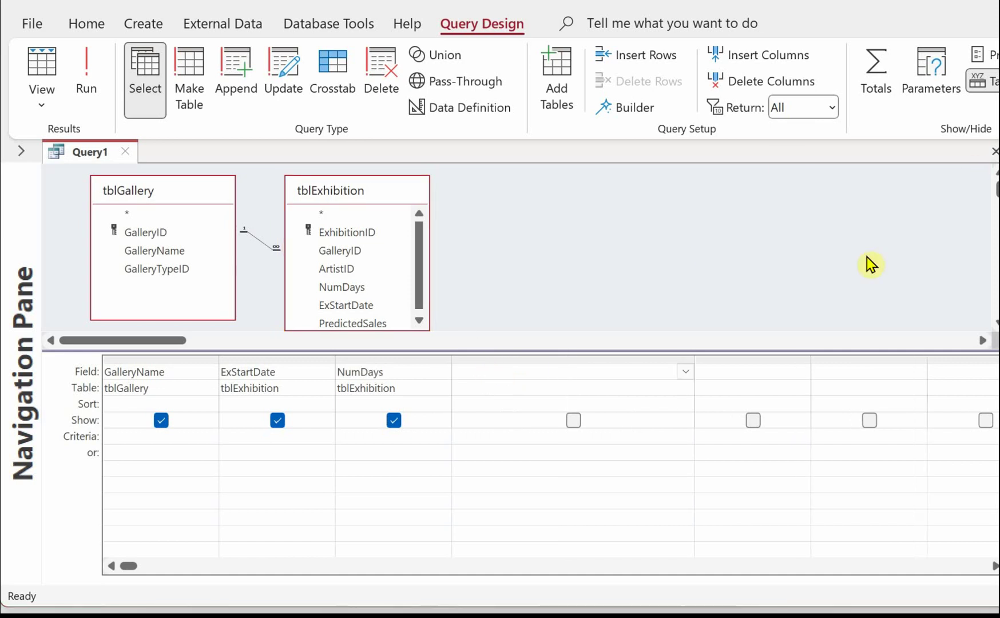
pyautogui.rightClick(515, 380)
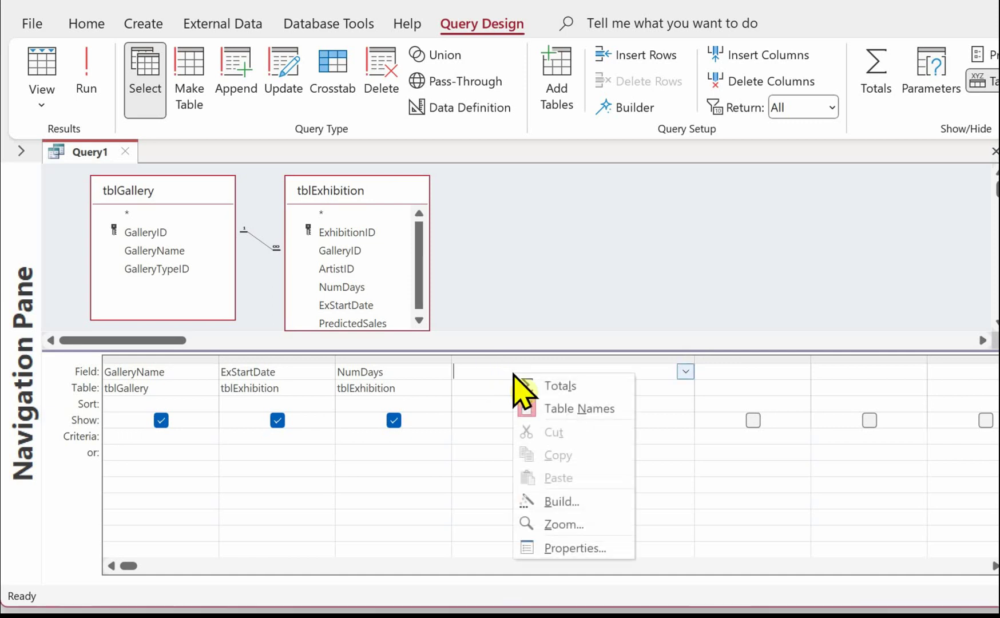
# - Add the calculated field EndDate: ExStartDate+NumDays via Expression Builder and show the Totals row
pyautogui.click(563, 501)
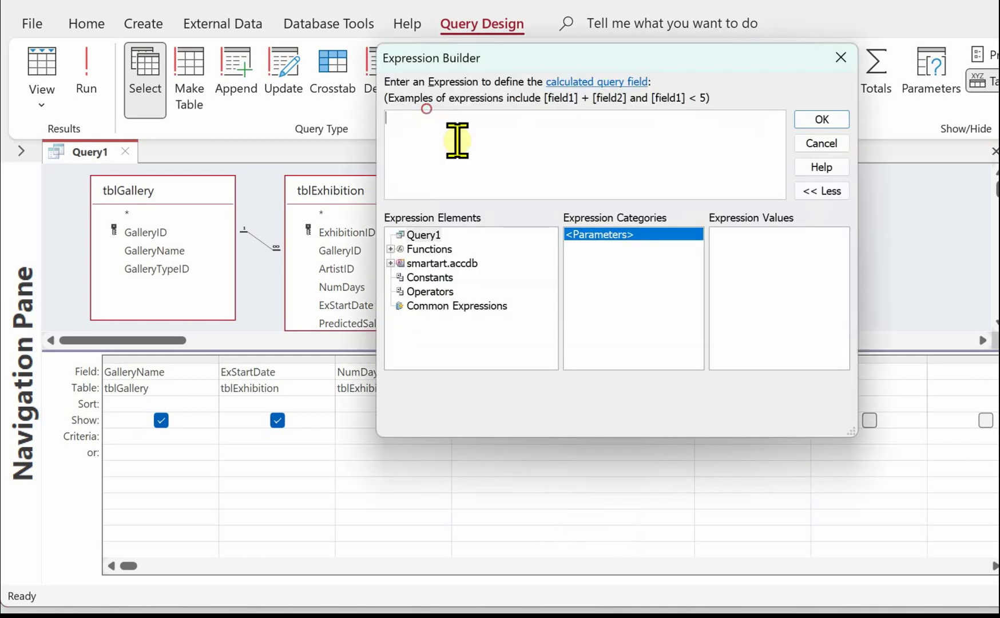
pyautogui.write('EndDate')
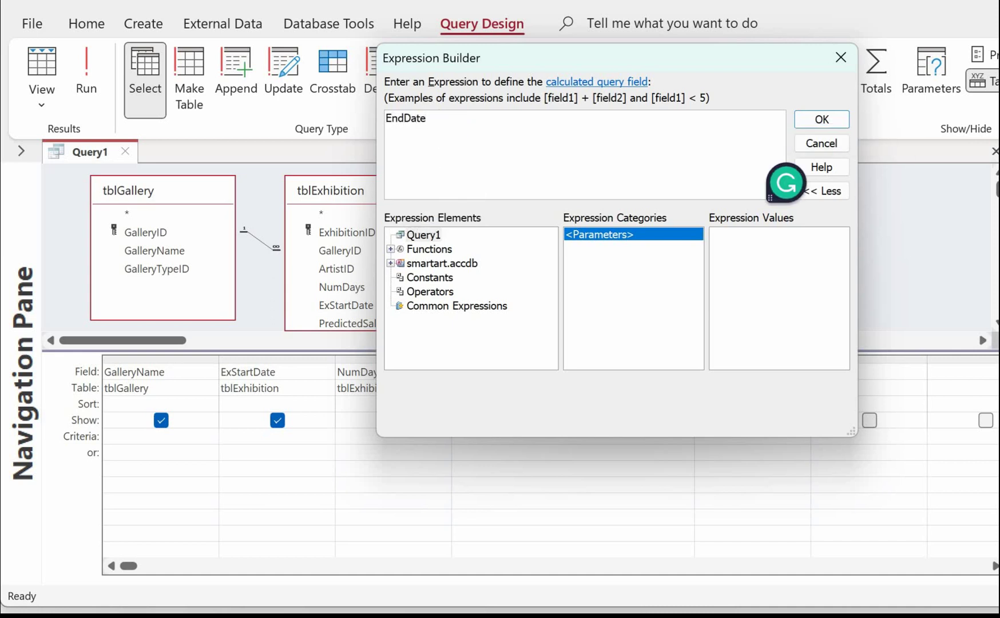
pyautogui.write(':')
pyautogui.moveTo(551, 60); pyautogui.dragTo(682, 64)
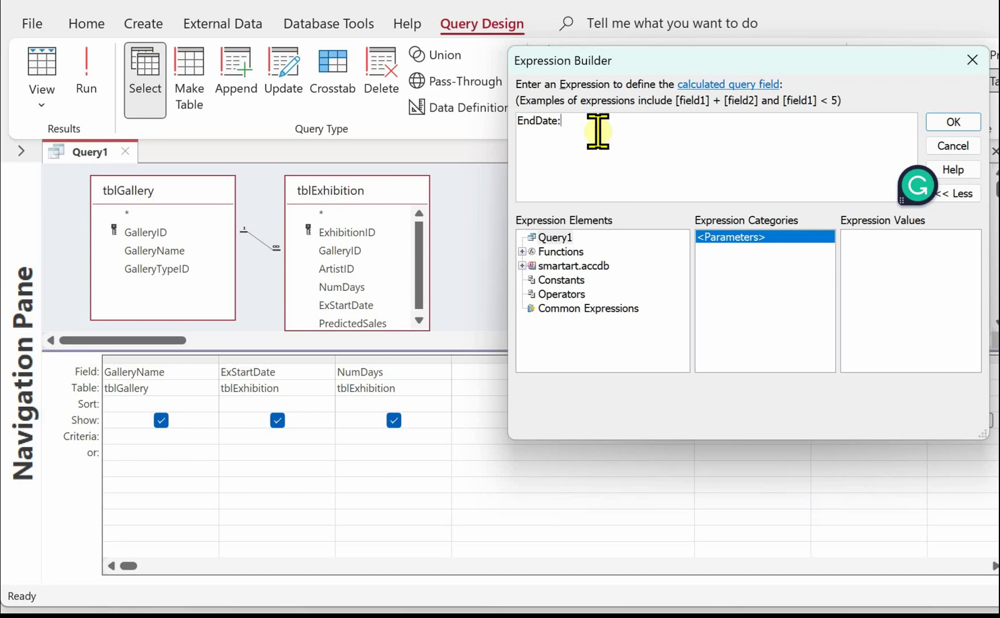
pyautogui.write('ExStart')
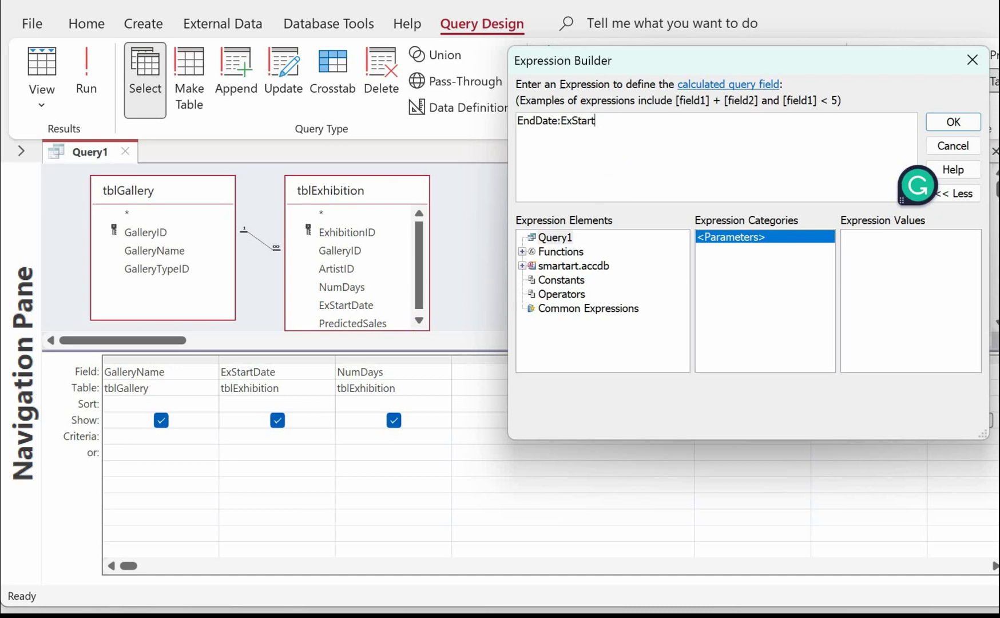
pyautogui.write('Date+N')
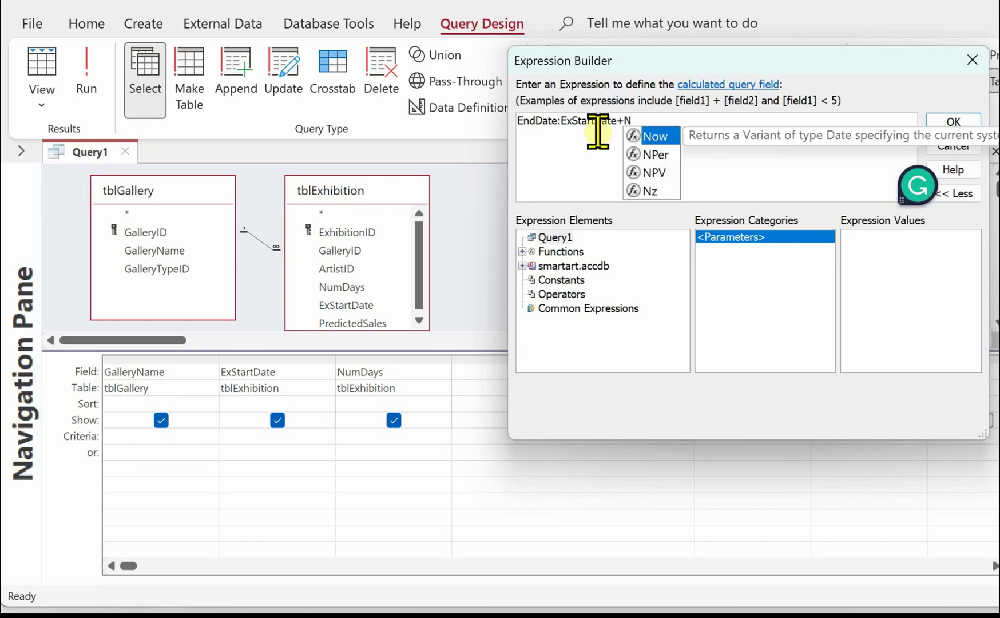
pyautogui.write('umDays')
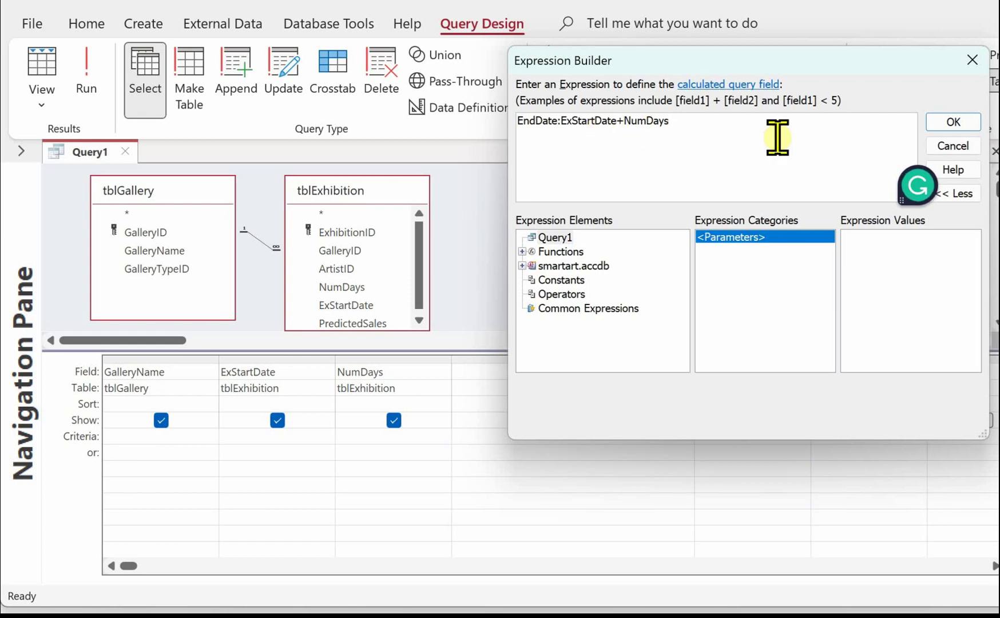
pyautogui.click(945, 124)
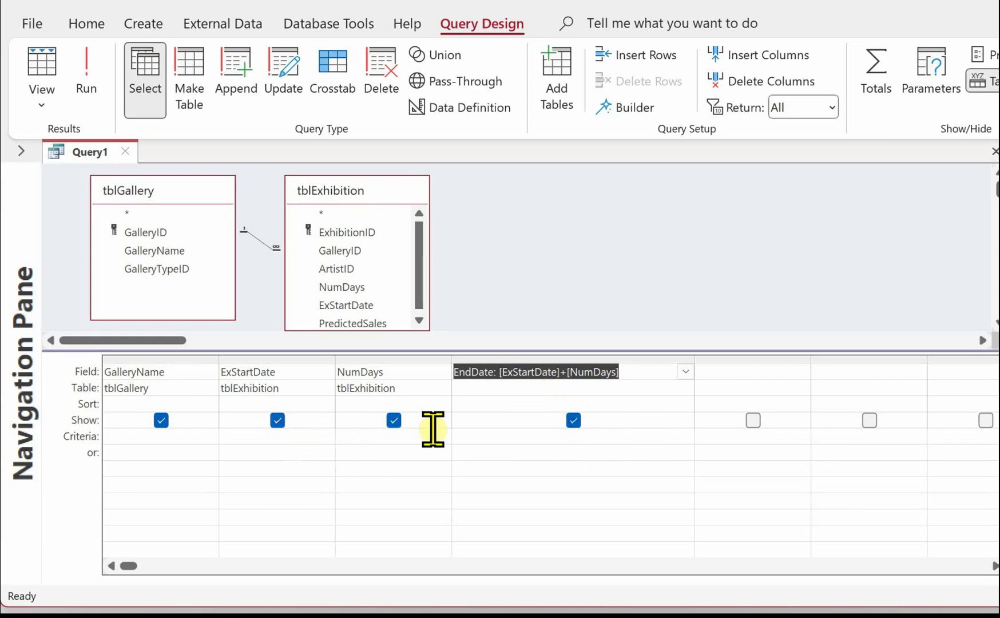
pyautogui.click(858, 80)
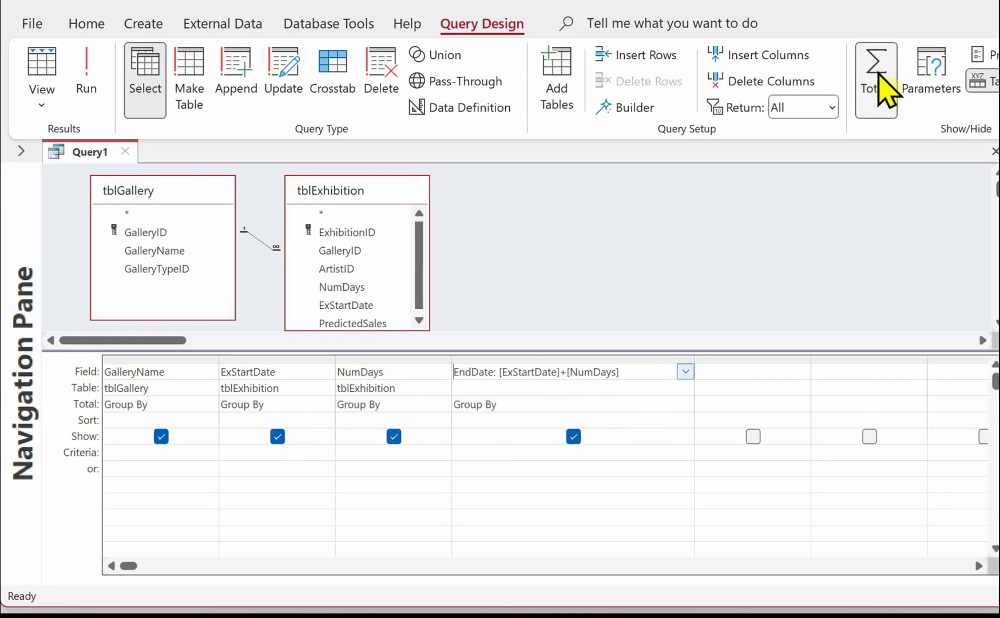
# - Set EndDate's Total to Expression and run the query to see its ten records
pyautogui.click(508, 406)
pyautogui.click(685, 404)
pyautogui.click(507, 578)
pyautogui.click(86, 74)
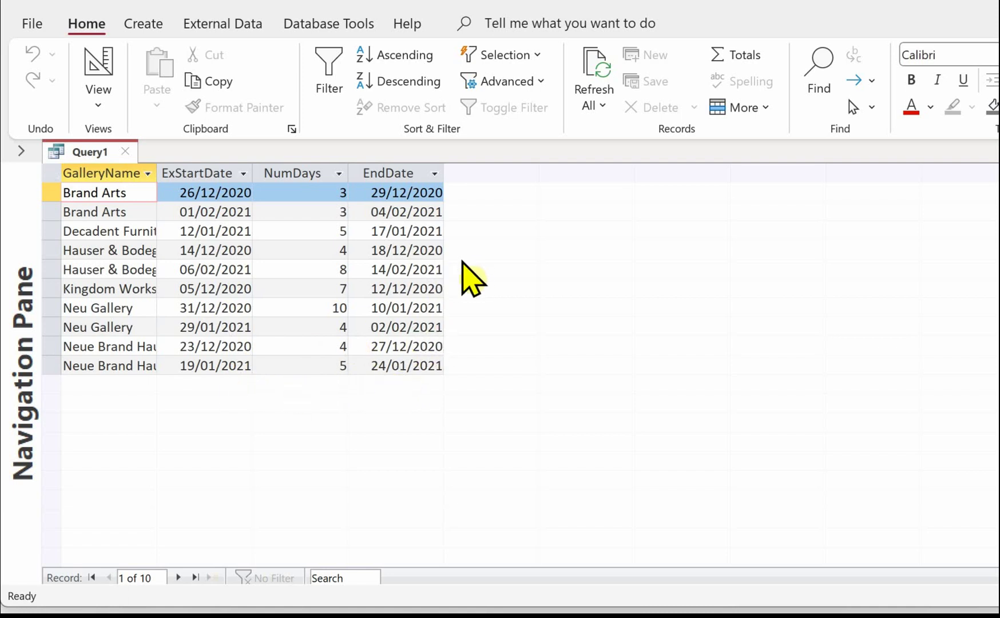
# - Save the query as qryExhibitions
pyautogui.rightClick(104, 151)
pyautogui.click(182, 167)
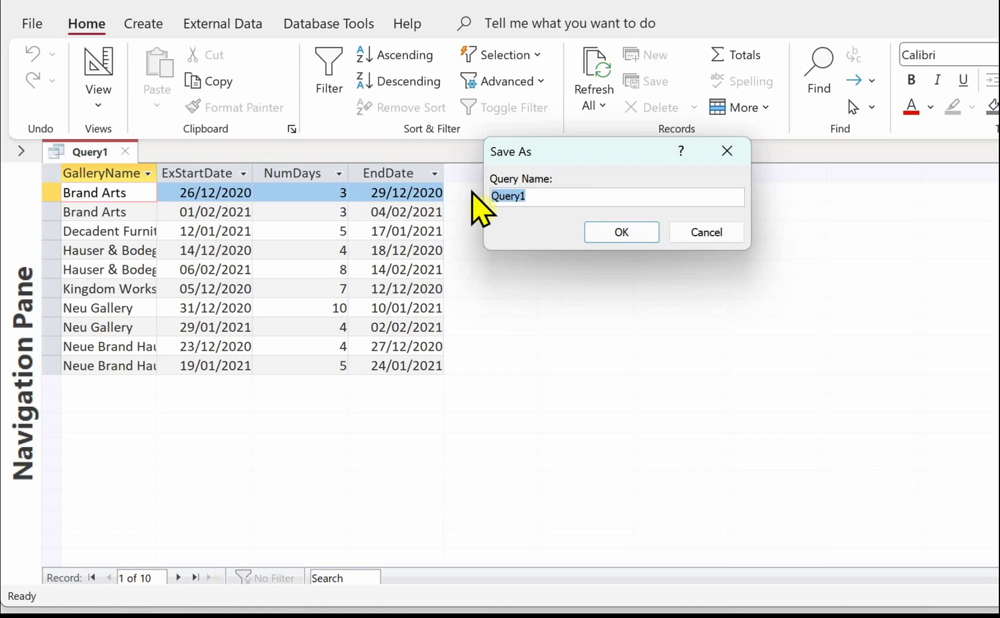
pyautogui.write('qryExhibitions')
pyautogui.press('Return')
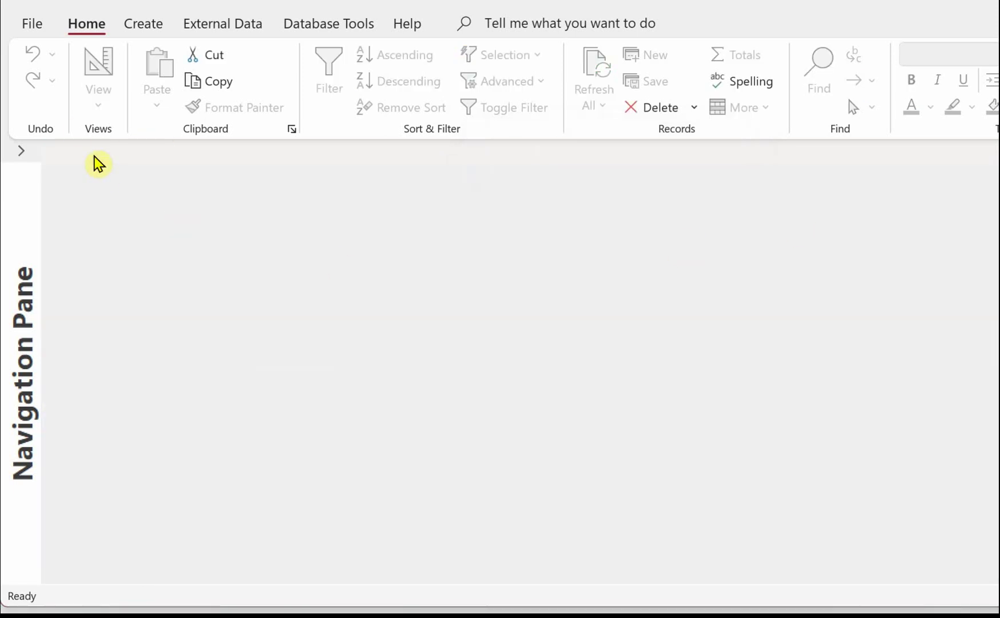
pyautogui.click(156, 32)
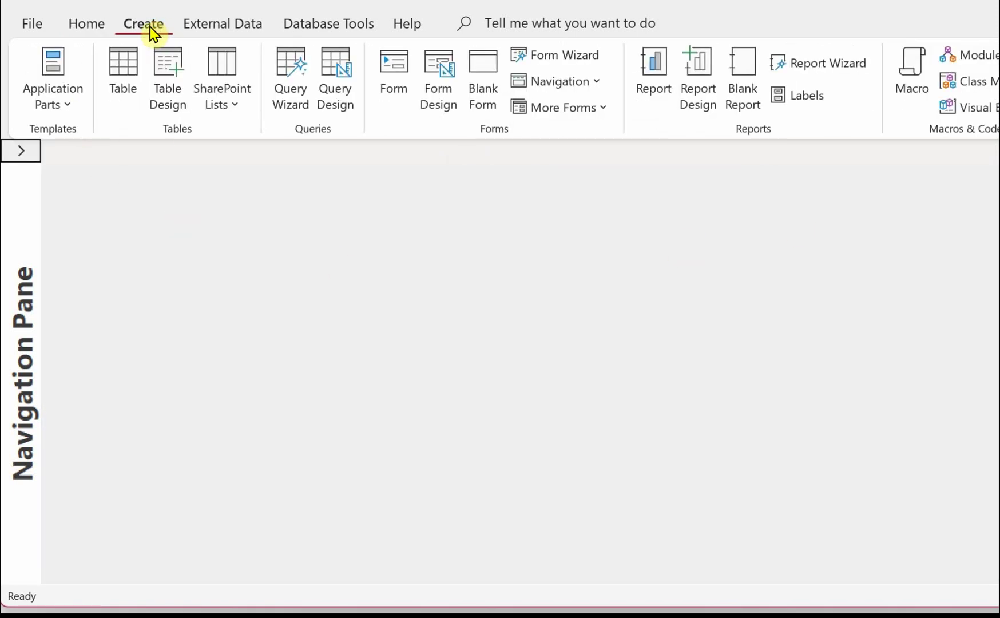
# - Build a Report Wizard report on all qryExhibitions fields, grouped by GalleryName, stepped portrait, titled rptExhibitions
pyautogui.click(835, 75)
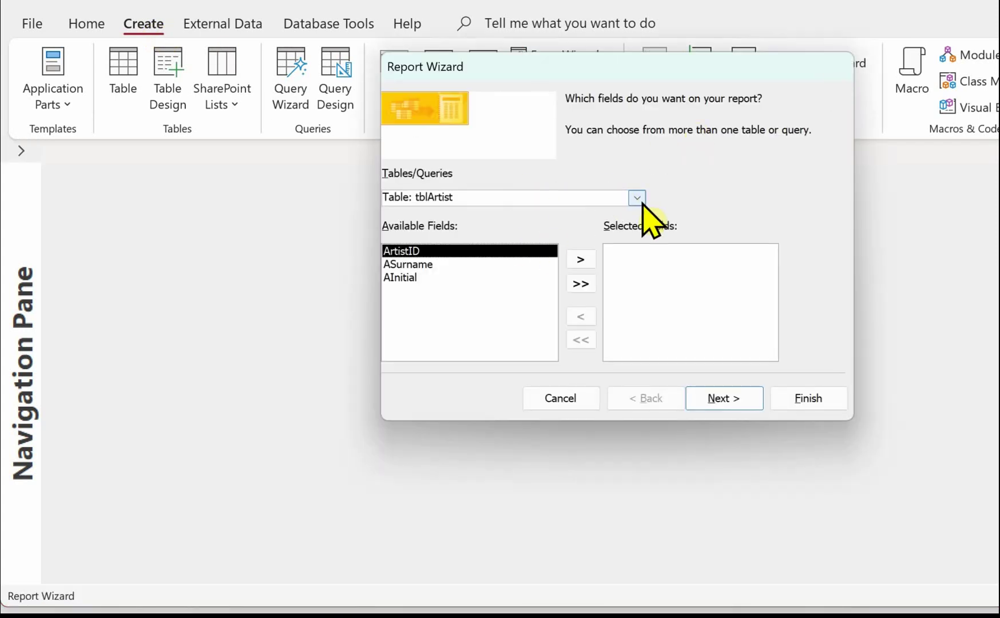
pyautogui.click(637, 198)
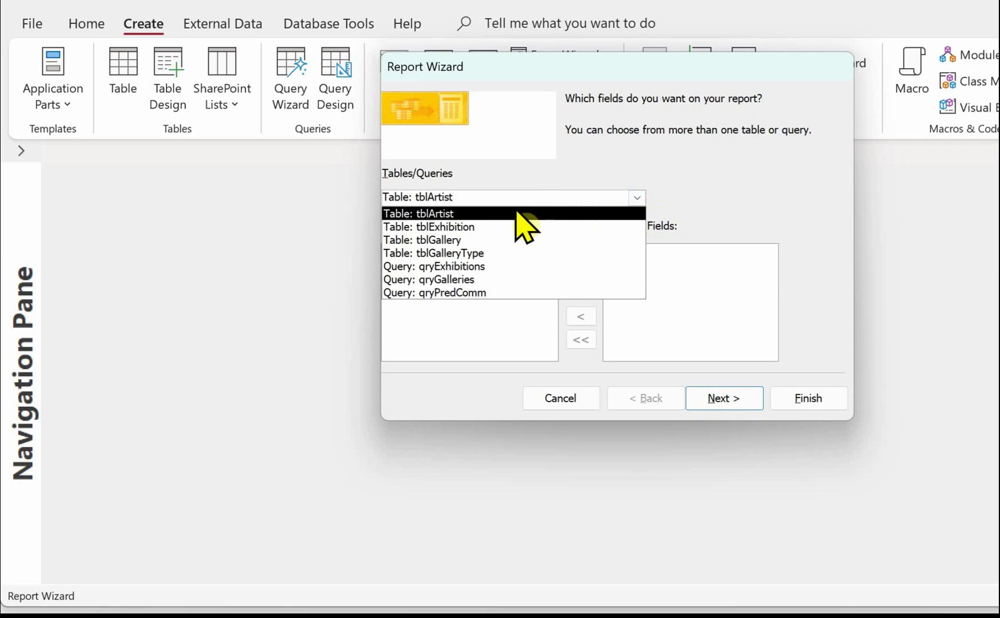
pyautogui.click(487, 266)
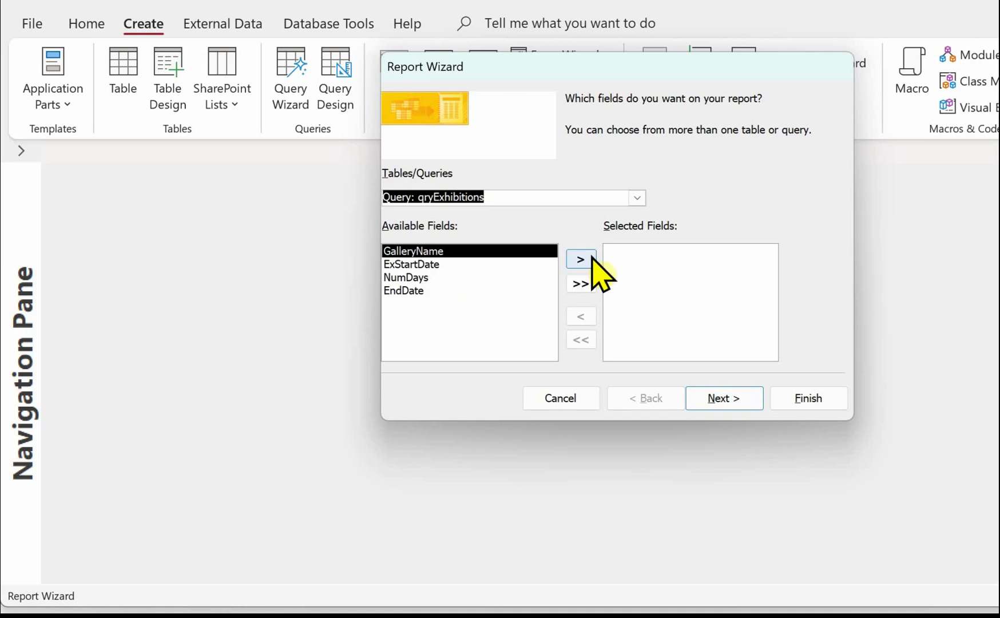
pyautogui.click(580, 283)
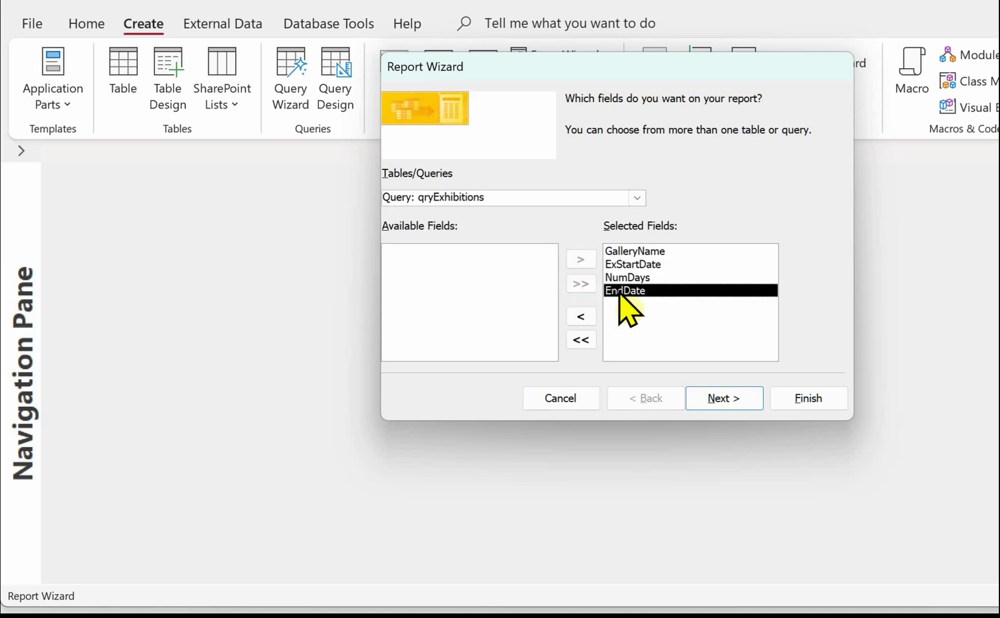
pyautogui.click(709, 401)
pyautogui.click(557, 176)
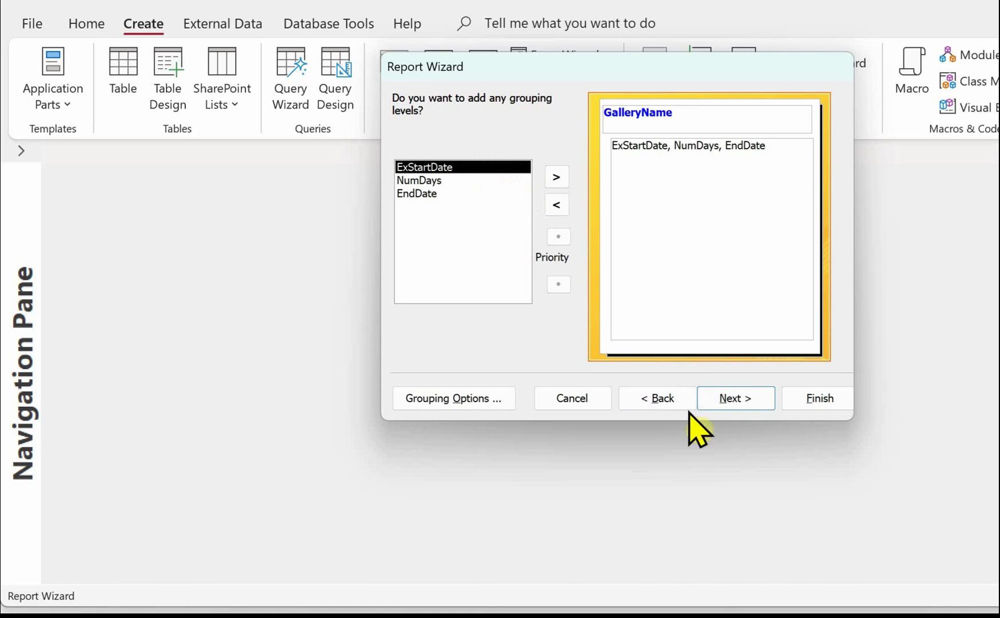
pyautogui.click(742, 403)
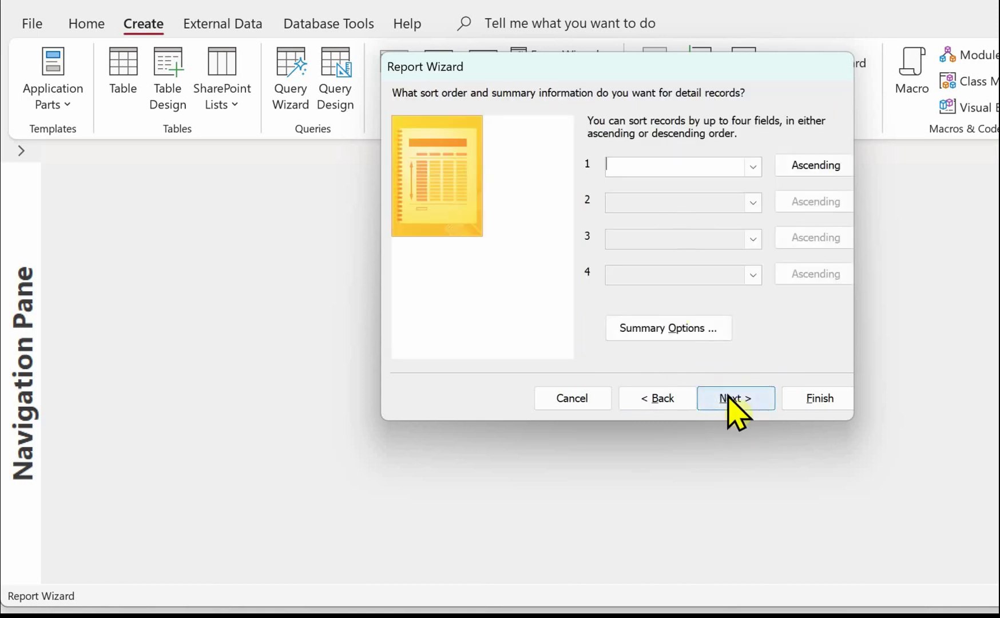
pyautogui.click(727, 402)
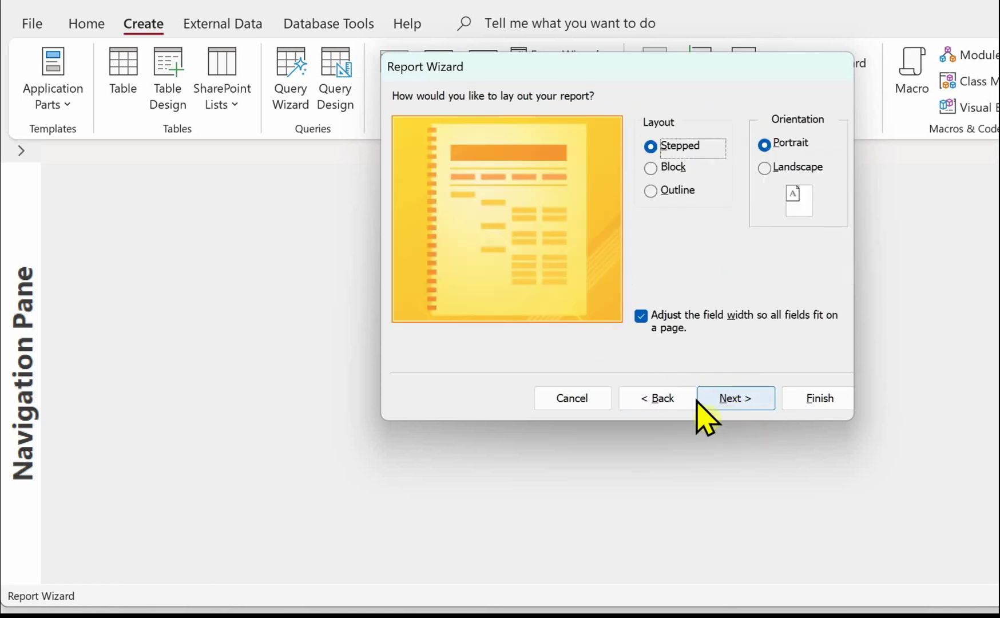
pyautogui.click(728, 402)
pyautogui.click(568, 122)
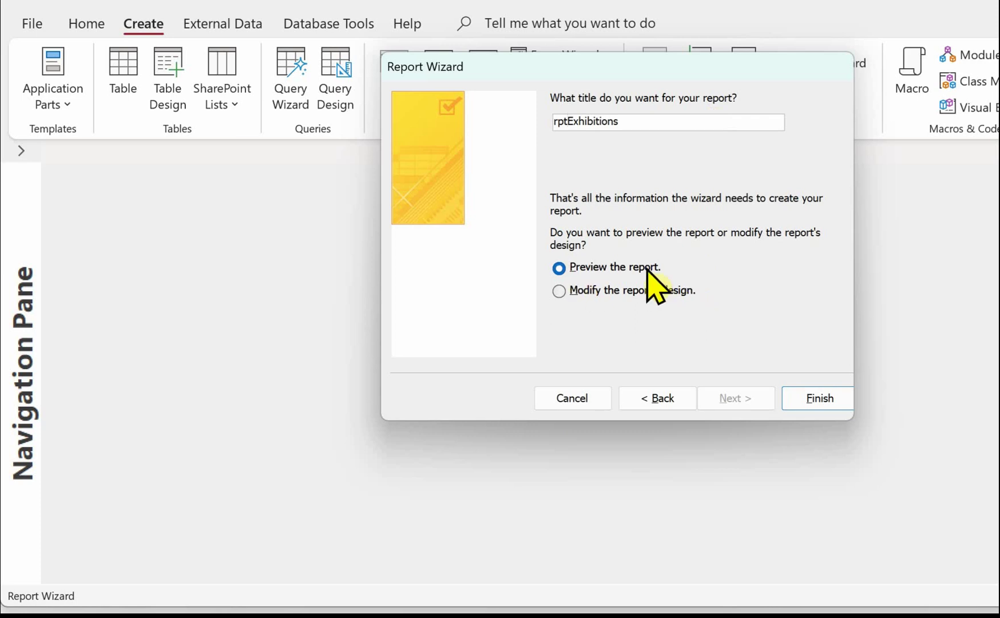
pyautogui.click(809, 404)
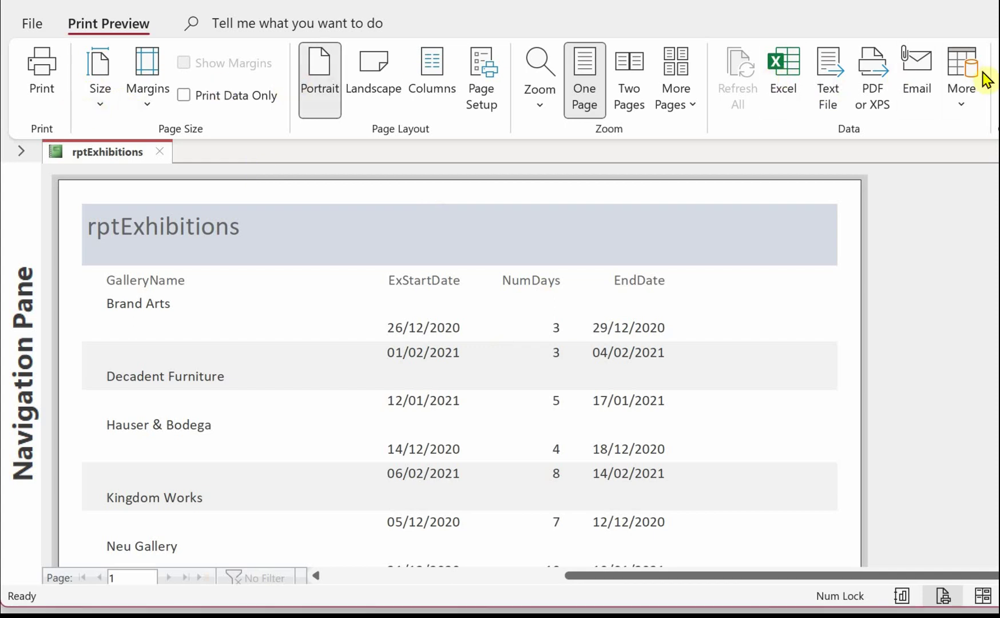
# - Change the report title text to 'Exhibitions Details Report'
pyautogui.press('Escape')
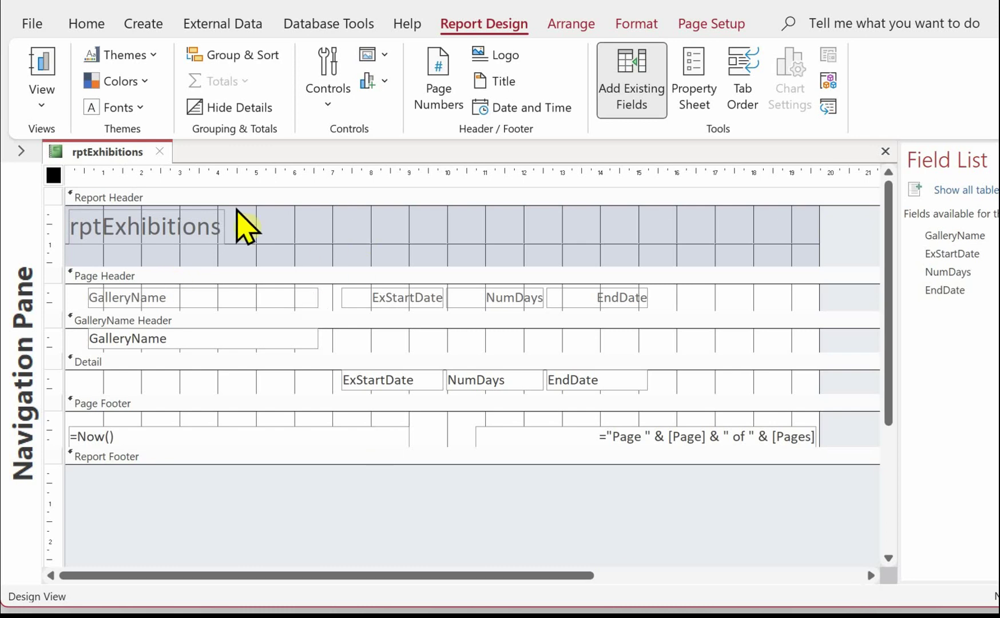
pyautogui.click(189, 232)
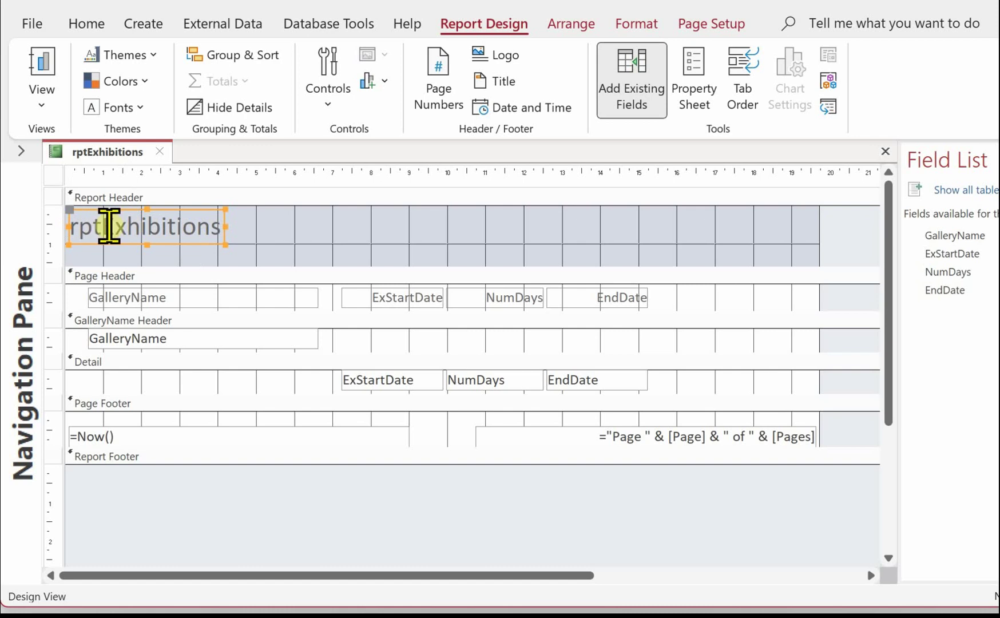
pyautogui.click(103, 226)
pyautogui.press('BackSpace')
pyautogui.press('BackSpace')
pyautogui.press('BackSpace')
pyautogui.click(207, 223)
pyautogui.write('details Report')
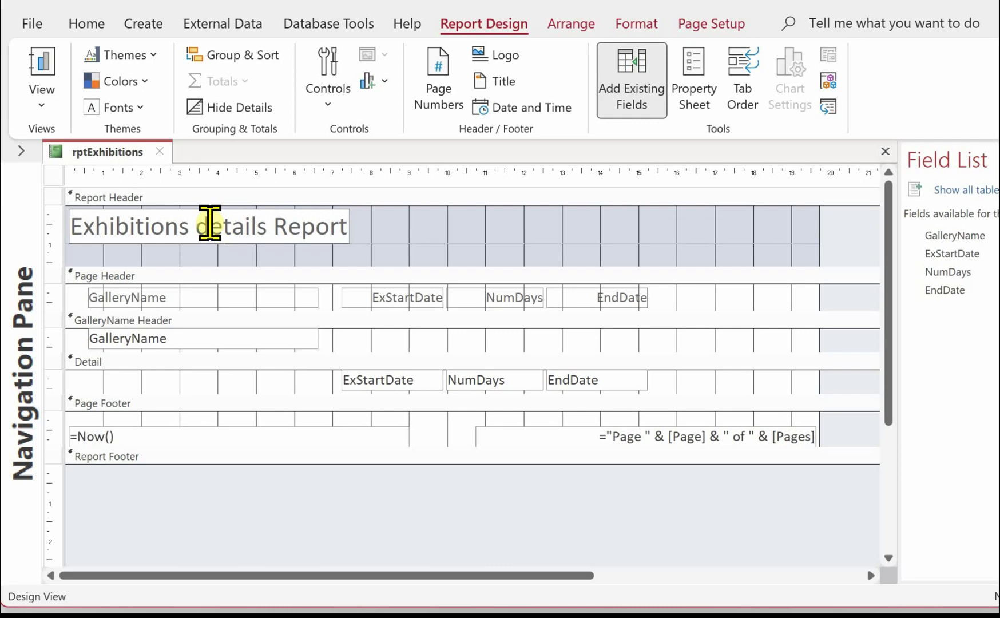
pyautogui.click(209, 223)
pyautogui.press('BackSpace')
pyautogui.write('D')
pyautogui.click(445, 225)
# - Widen the title across the header, centre it, and make the Report Header background white
pyautogui.click(346, 229)
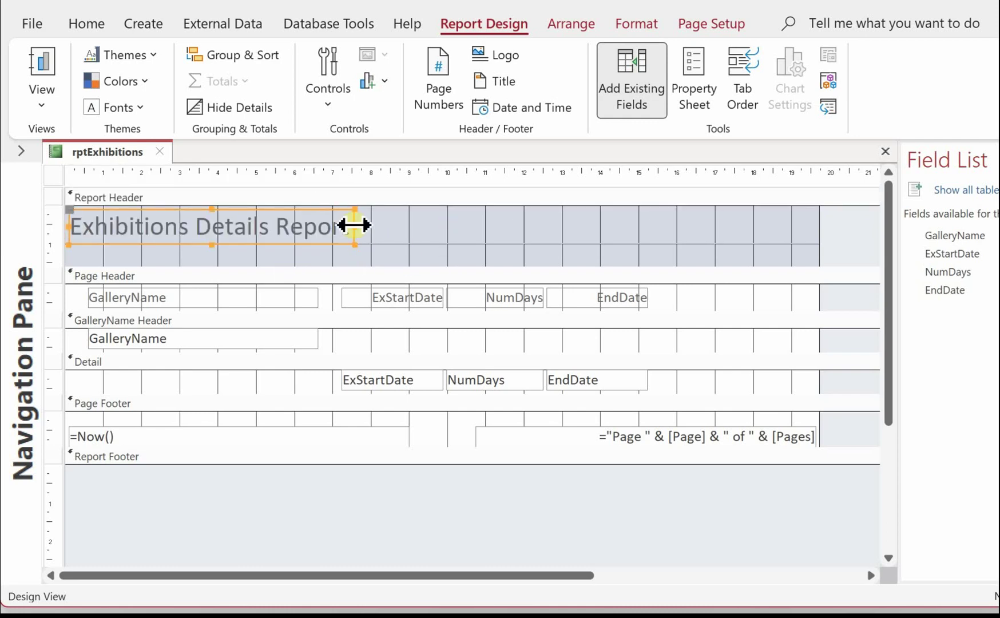
pyautogui.moveTo(355, 225); pyautogui.dragTo(812, 254)
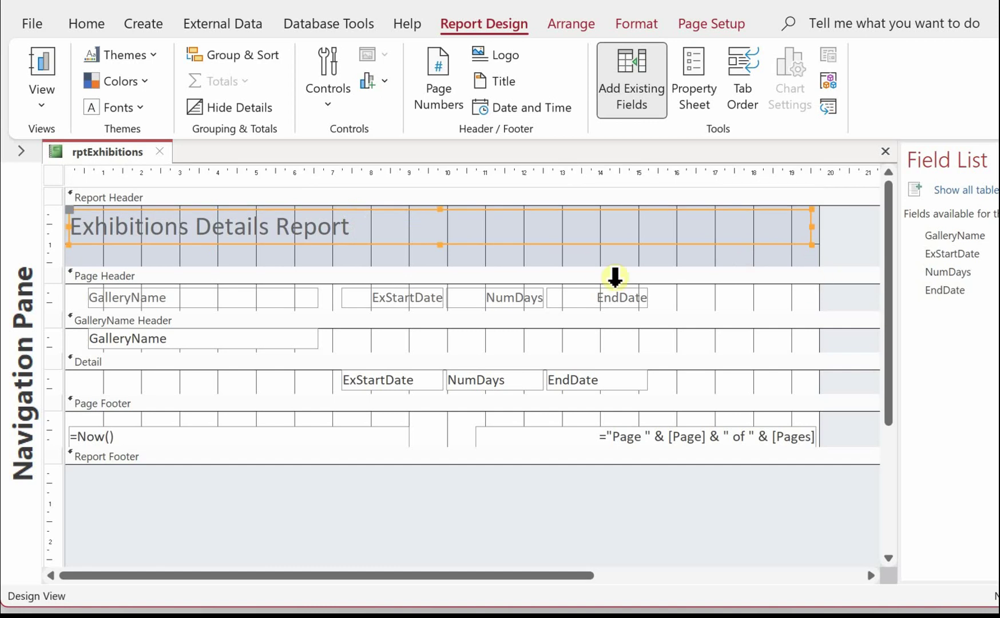
pyautogui.click(637, 23)
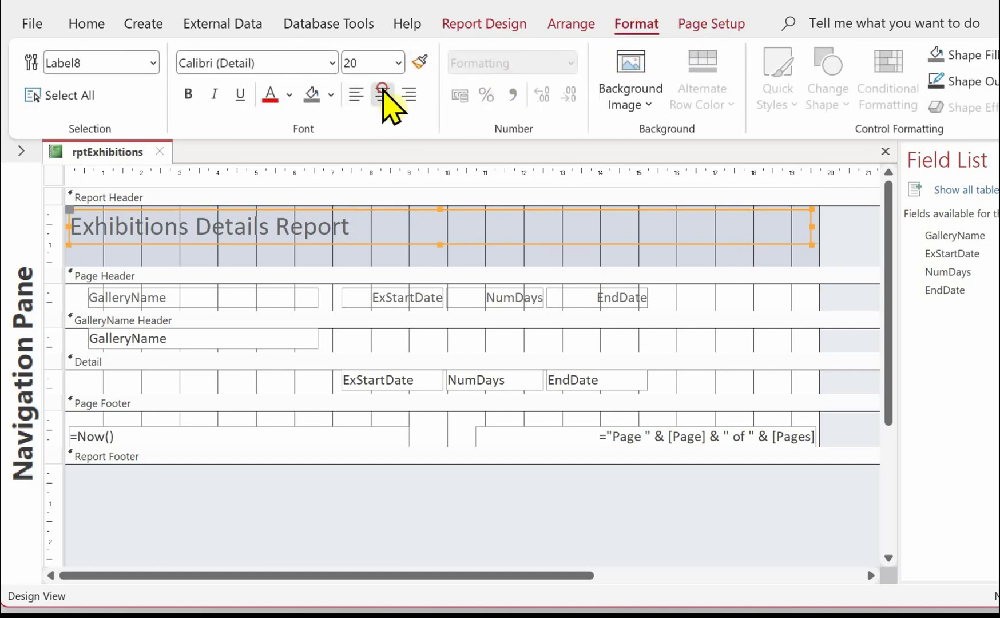
pyautogui.click(384, 94)
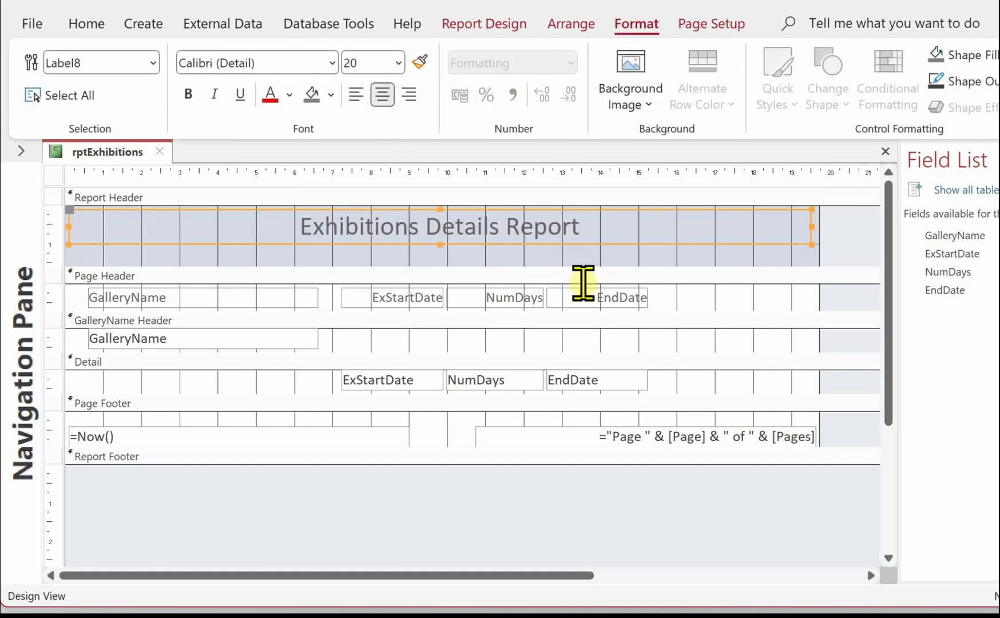
pyautogui.rightClick(296, 262)
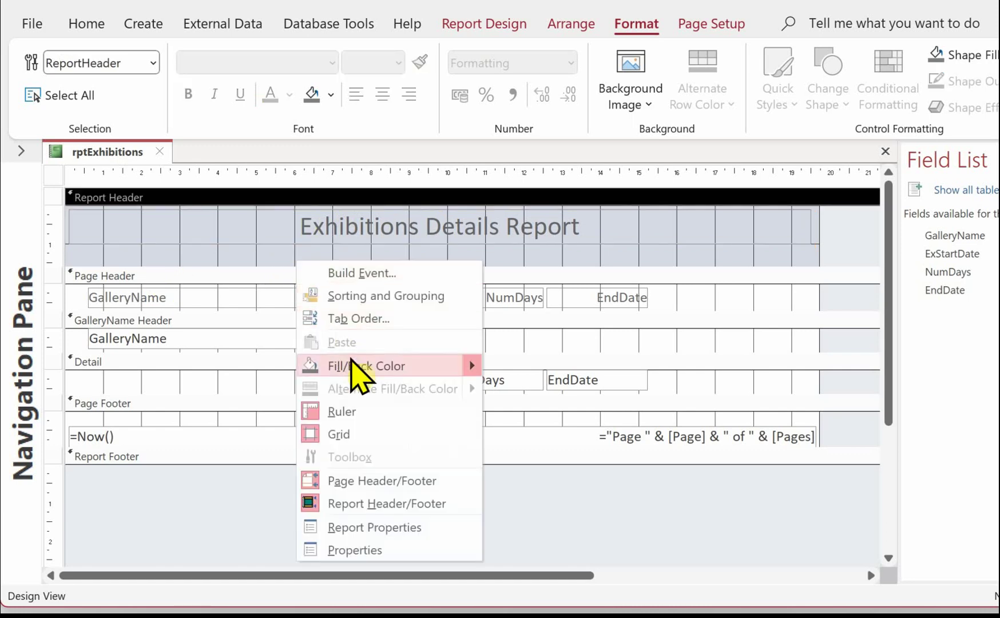
pyautogui.moveTo(351, 366)
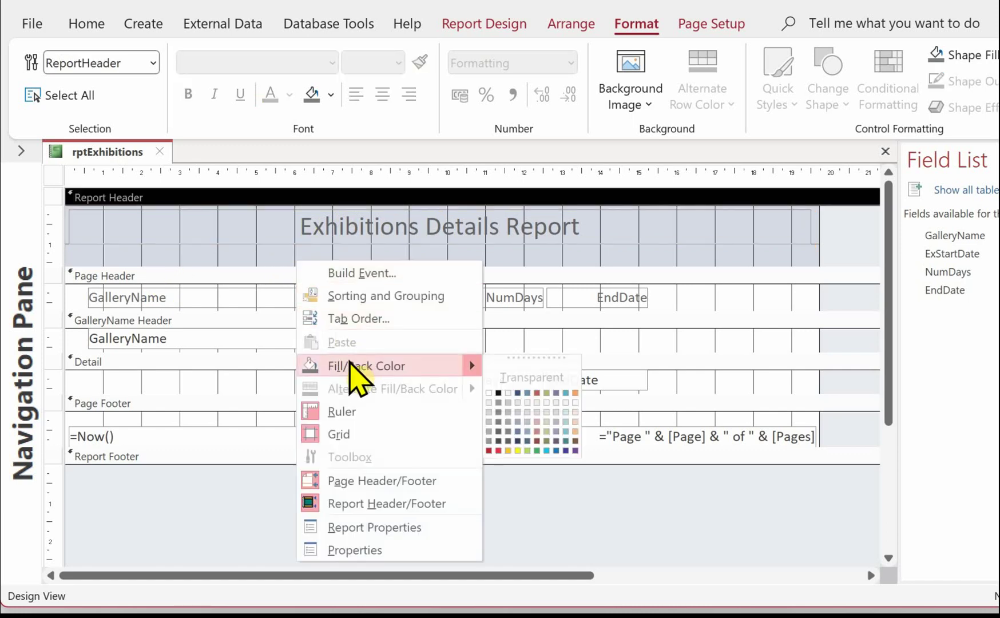
pyautogui.click(489, 393)
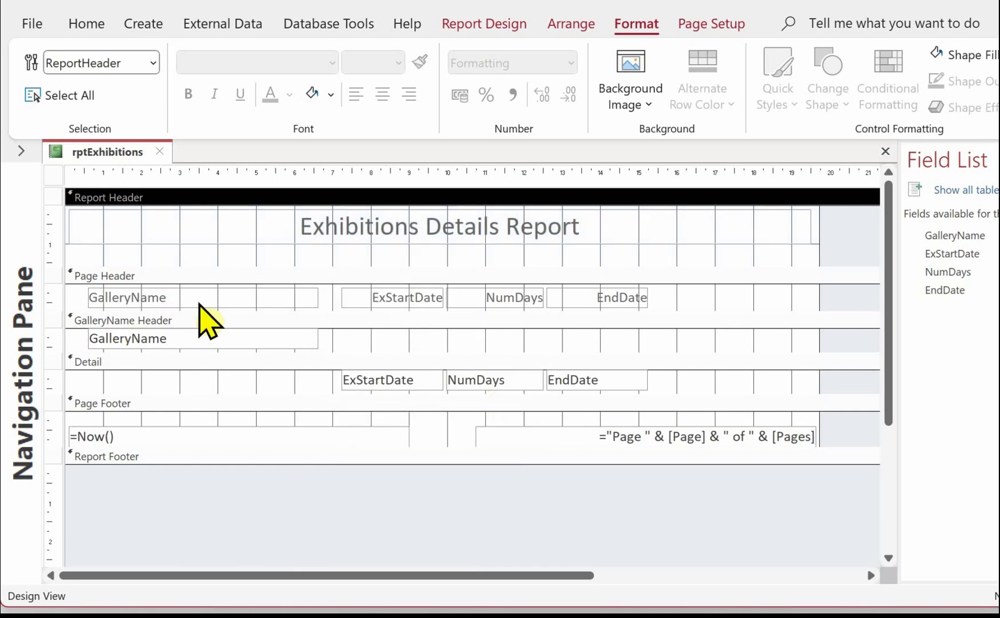
pyautogui.click(189, 302)
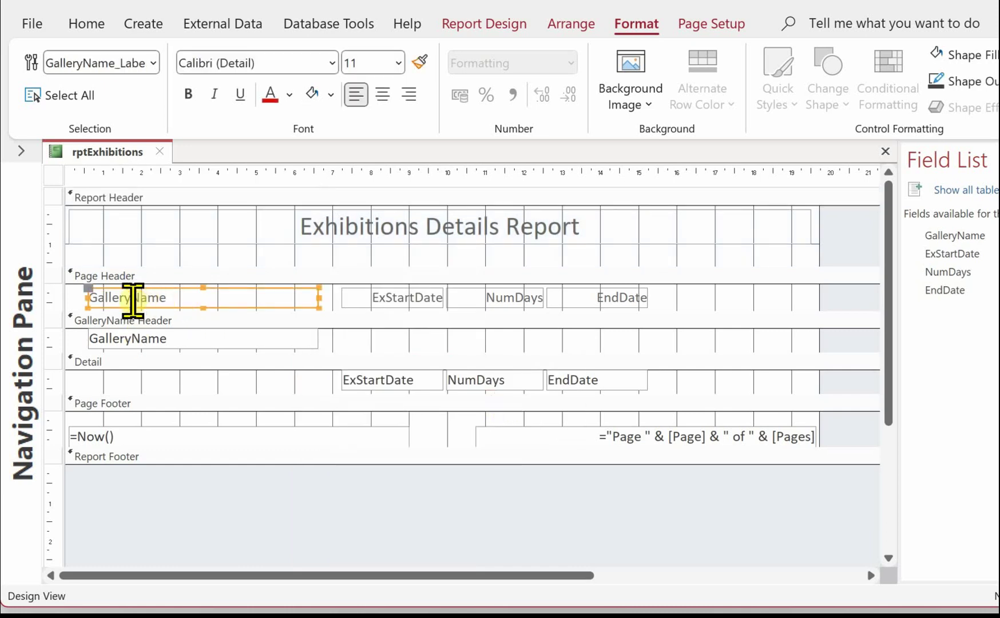
# - Rename the column headings to Gallery Name, Start Date, No of Days and End Date
pyautogui.click(133, 300)
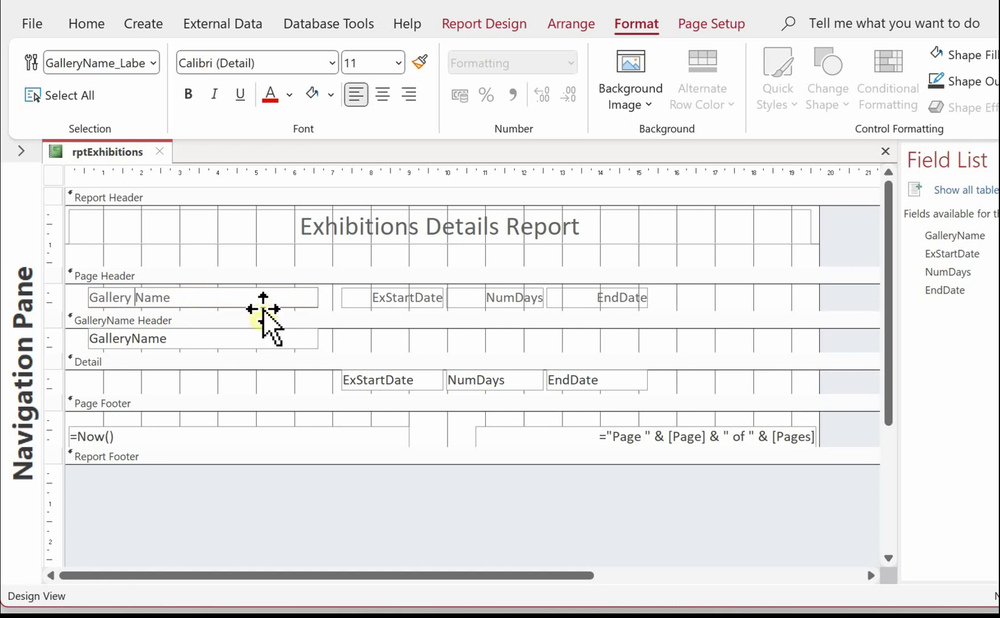
pyautogui.click(394, 298)
pyautogui.click(398, 300)
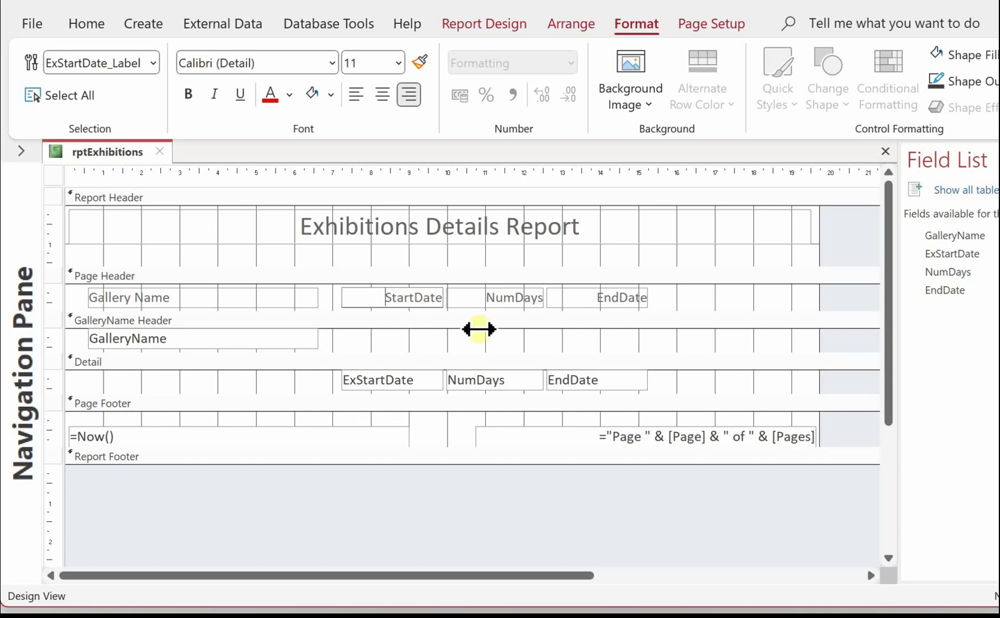
pyautogui.click(413, 297)
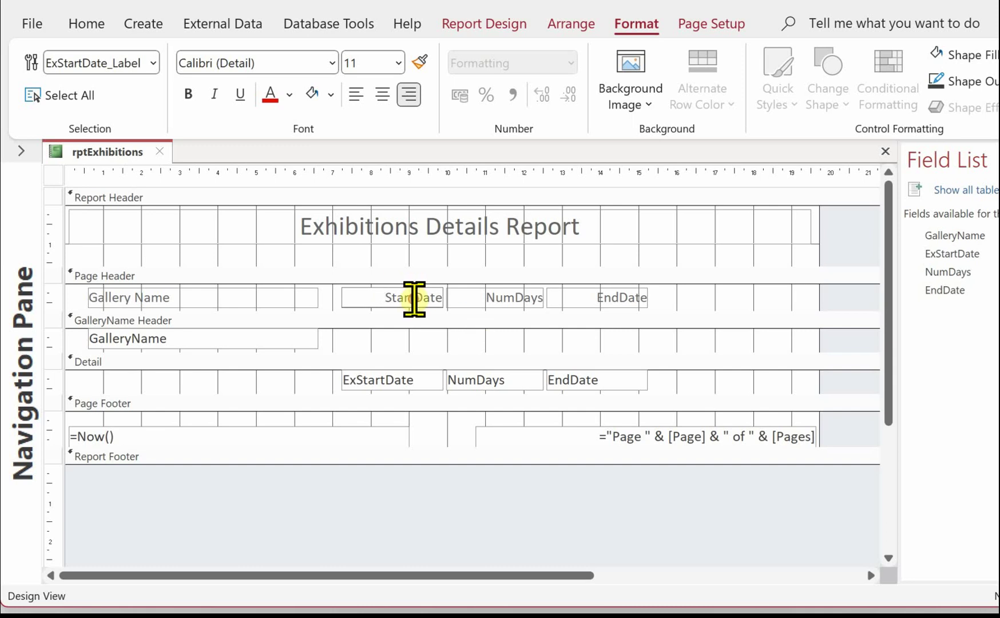
pyautogui.click(501, 295)
pyautogui.click(512, 295)
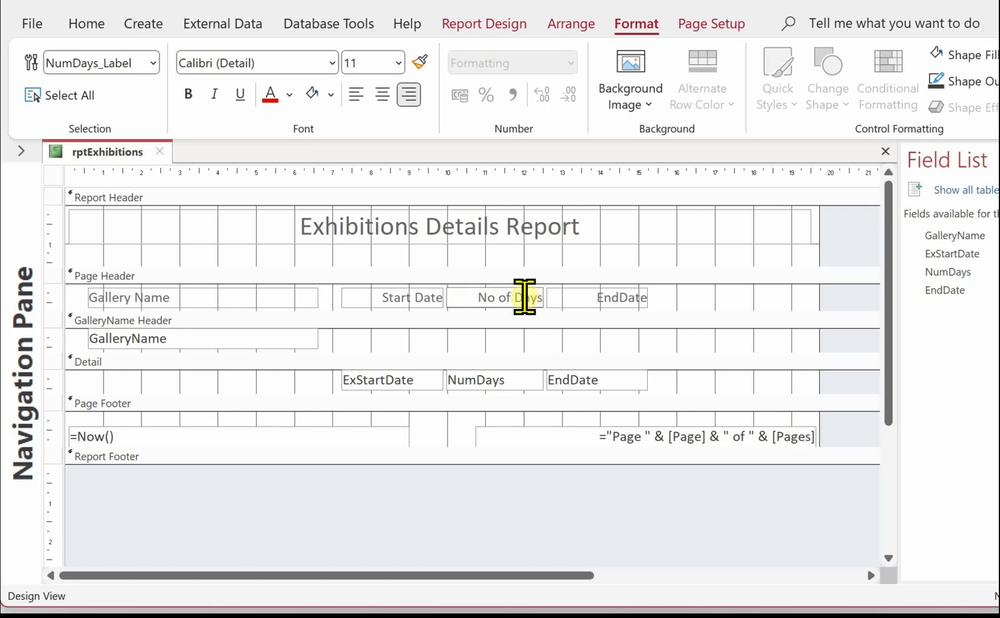
pyautogui.click(622, 297)
pyautogui.click(620, 297)
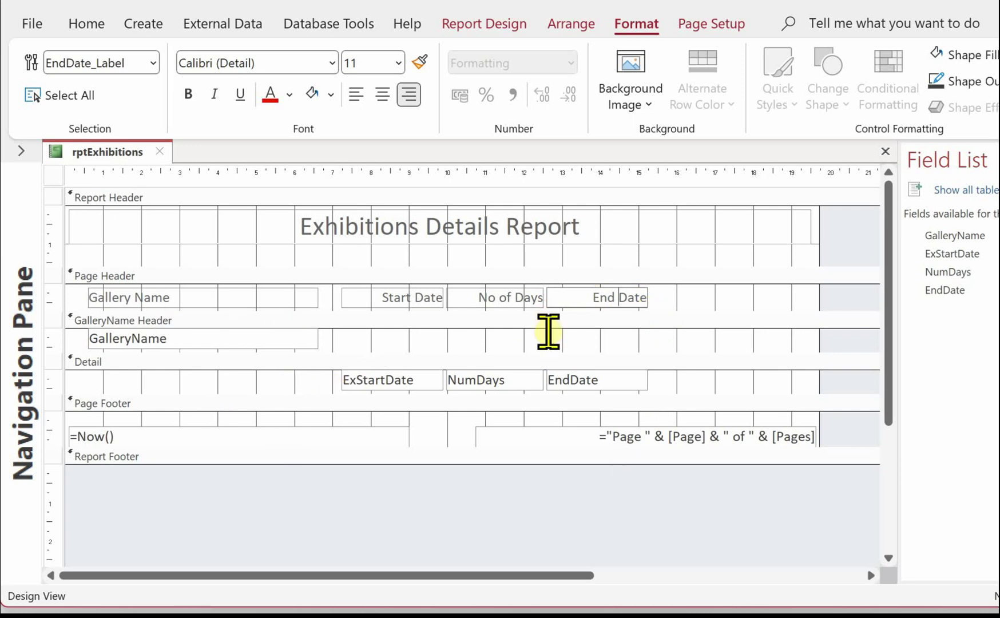
# - Shift the End Date, No of Days and Gallery Name headings right together with their fields
pyautogui.click(605, 309)
pyautogui.keyDown('shift'); pyautogui.click(618, 382); pyautogui.keyUp('shift')
pyautogui.moveTo(618, 382); pyautogui.dragTo(655, 383)
pyautogui.click(518, 305)
pyautogui.keyDown('shift'); pyautogui.click(513, 388); pyautogui.keyUp('shift')
pyautogui.press('Right')
pyautogui.press('Right')
pyautogui.press('Right')
pyautogui.press('Right')
pyautogui.press('Right')
pyautogui.press('Right')
pyautogui.press('Right')
pyautogui.press('Right')
pyautogui.press('Right')
pyautogui.press('Right')
pyautogui.press('Right')
pyautogui.press('Right')
pyautogui.press('Right')
pyautogui.press('Right')
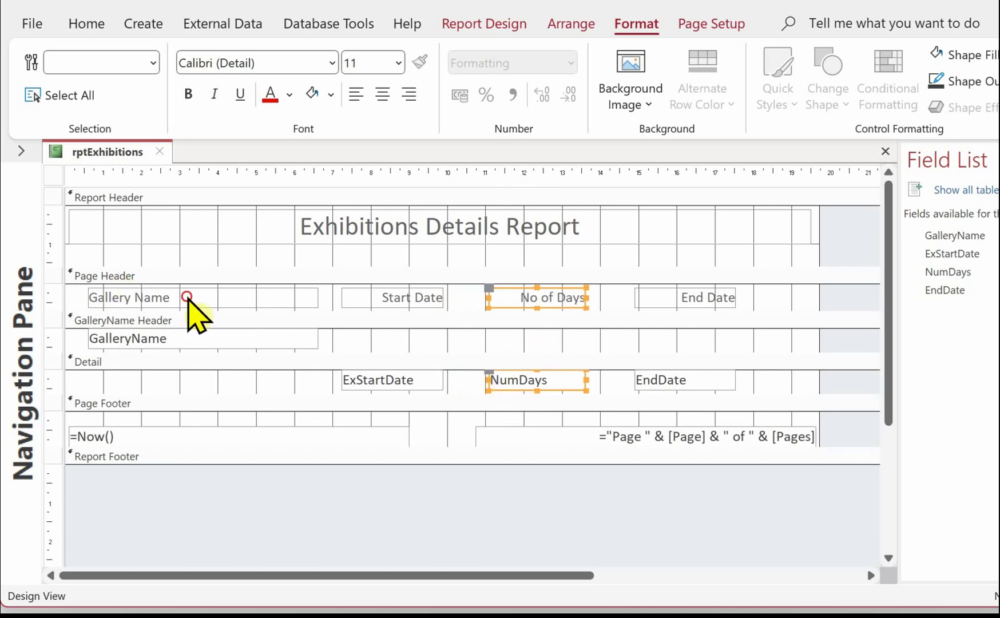
pyautogui.click(187, 297)
pyautogui.keyDown('shift'); pyautogui.click(193, 340); pyautogui.keyUp('shift')
pyautogui.press('Right')
pyautogui.press('Right')
pyautogui.press('Right')
pyautogui.press('Right')
pyautogui.press('Right')
pyautogui.press('Right')
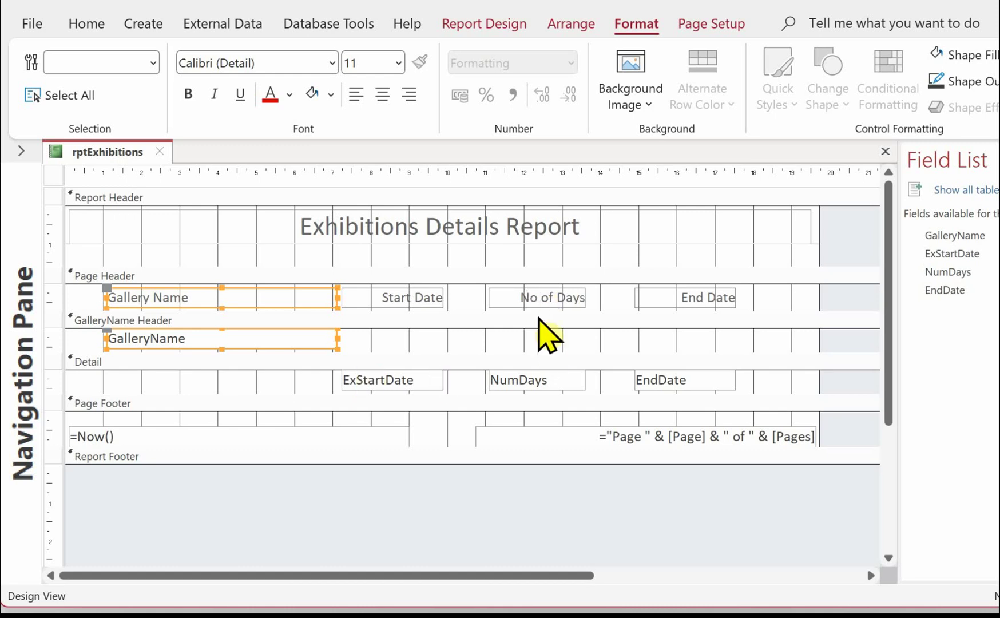
# - Set Alternate Row Color to No Color for the GalleryName Header and Detail sections
pyautogui.click(502, 277)
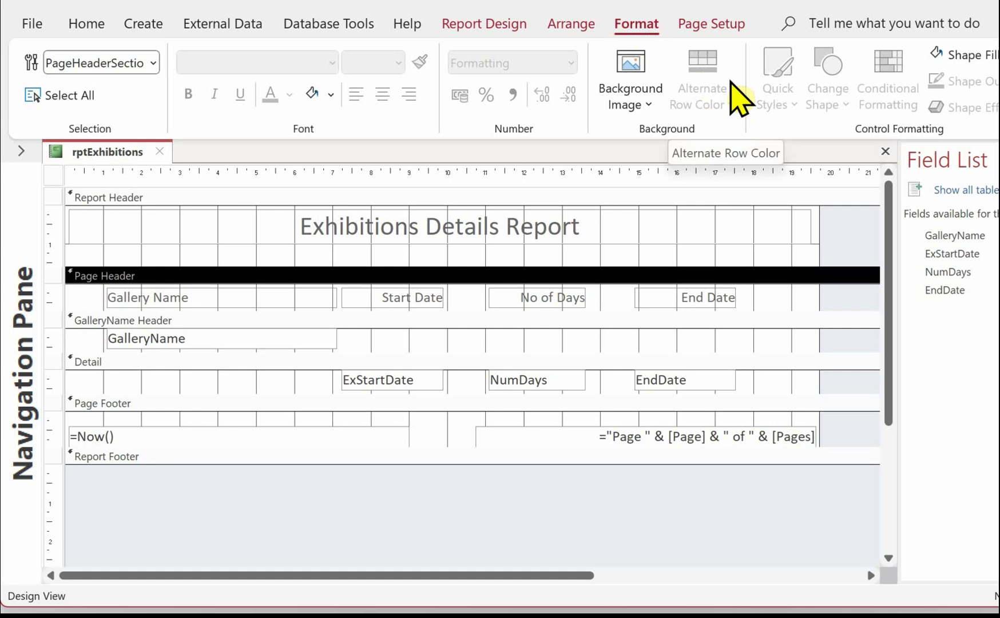
pyautogui.click(496, 321)
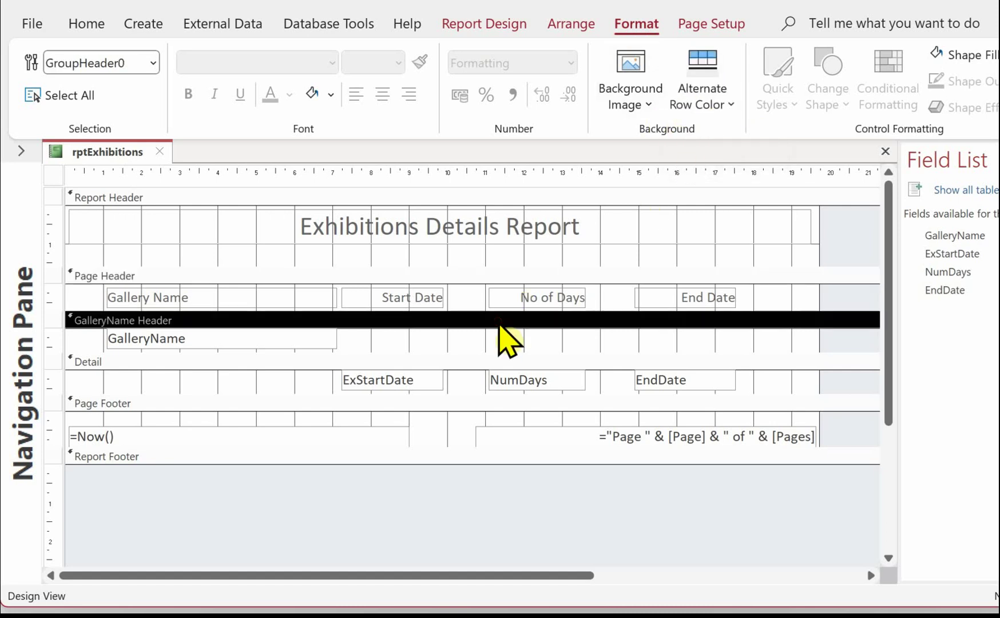
pyautogui.click(711, 101)
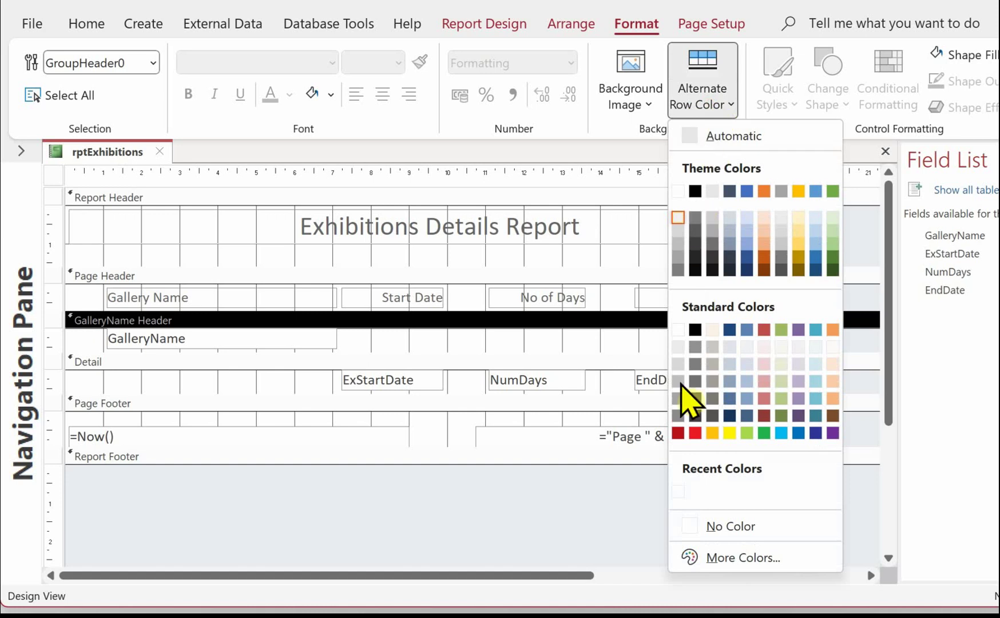
pyautogui.click(694, 538)
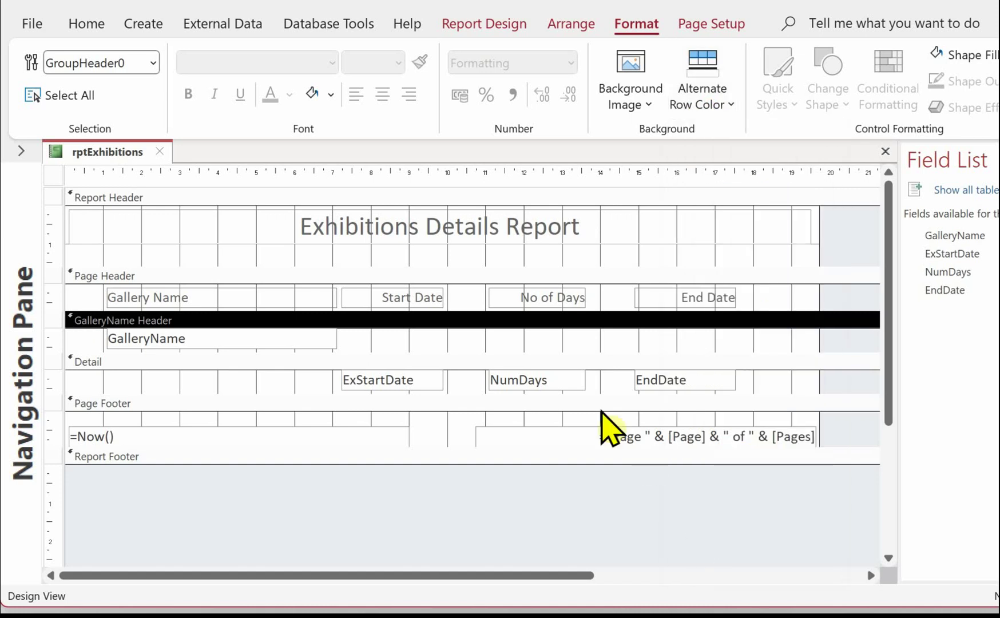
pyautogui.click(498, 363)
pyautogui.click(718, 106)
pyautogui.click(686, 527)
pyautogui.click(451, 402)
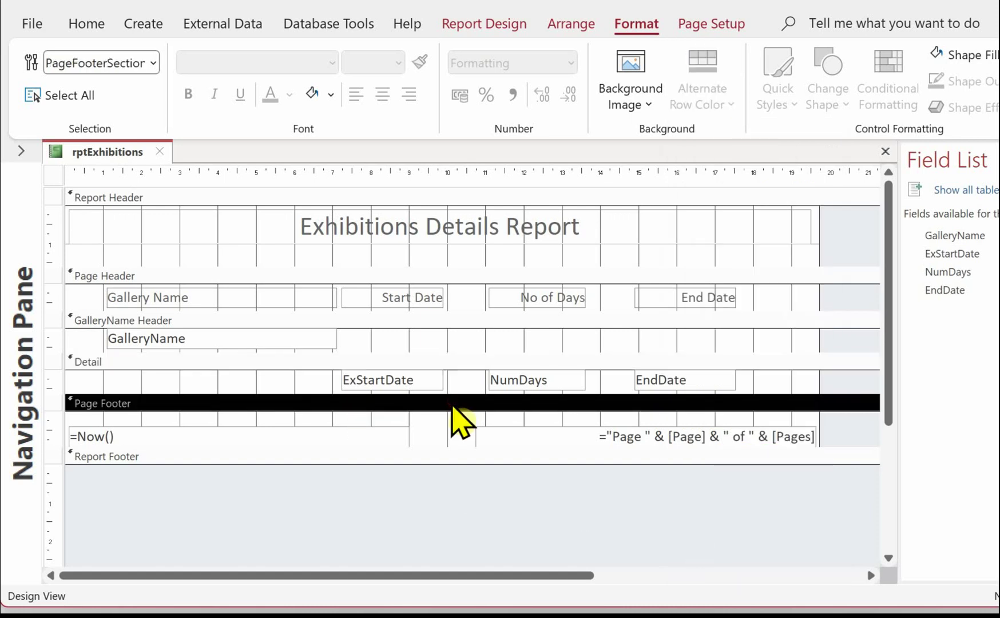
pyautogui.click(442, 456)
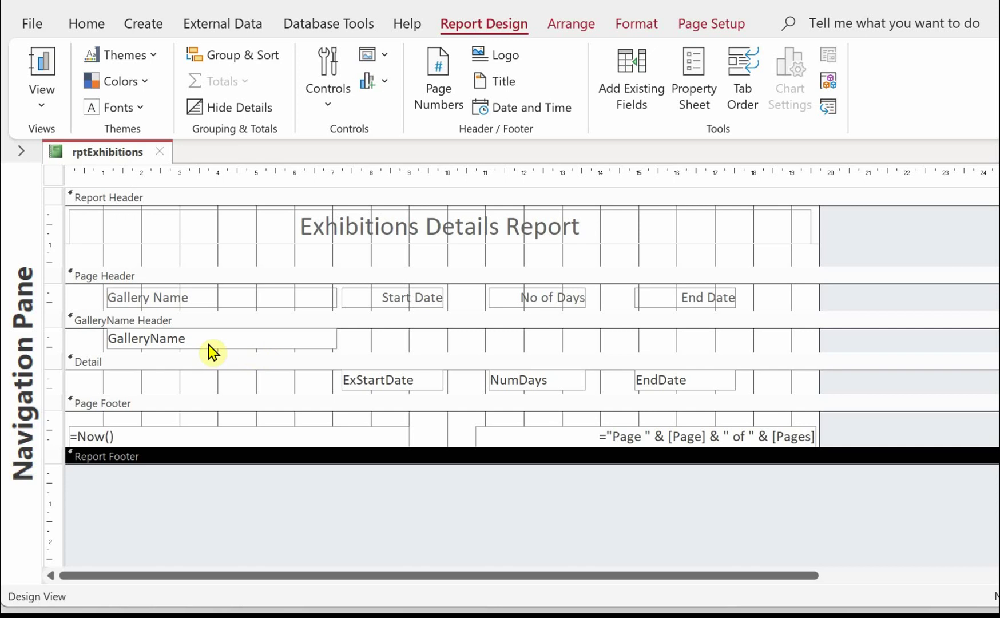
# - Add a GalleryName Footer that counts ExStartDate values for each gallery group
pyautogui.click(251, 60)
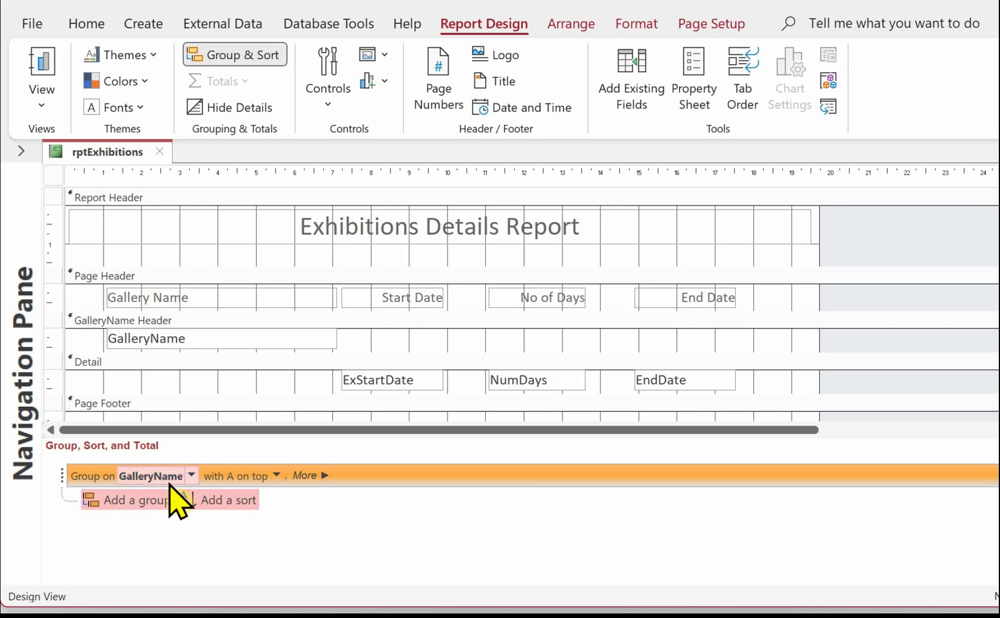
pyautogui.click(304, 475)
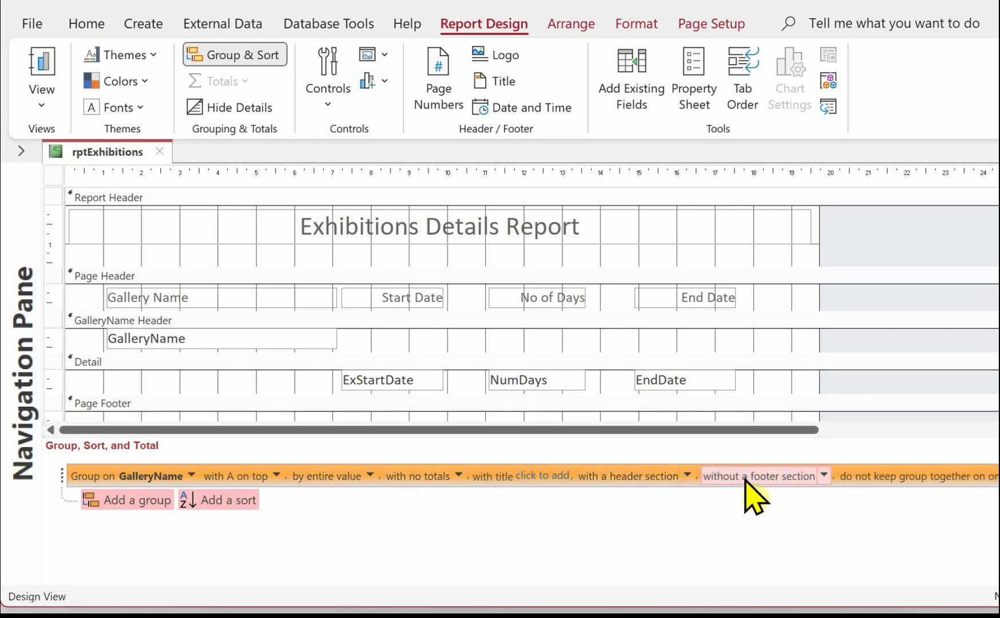
pyautogui.click(825, 476)
pyautogui.click(776, 499)
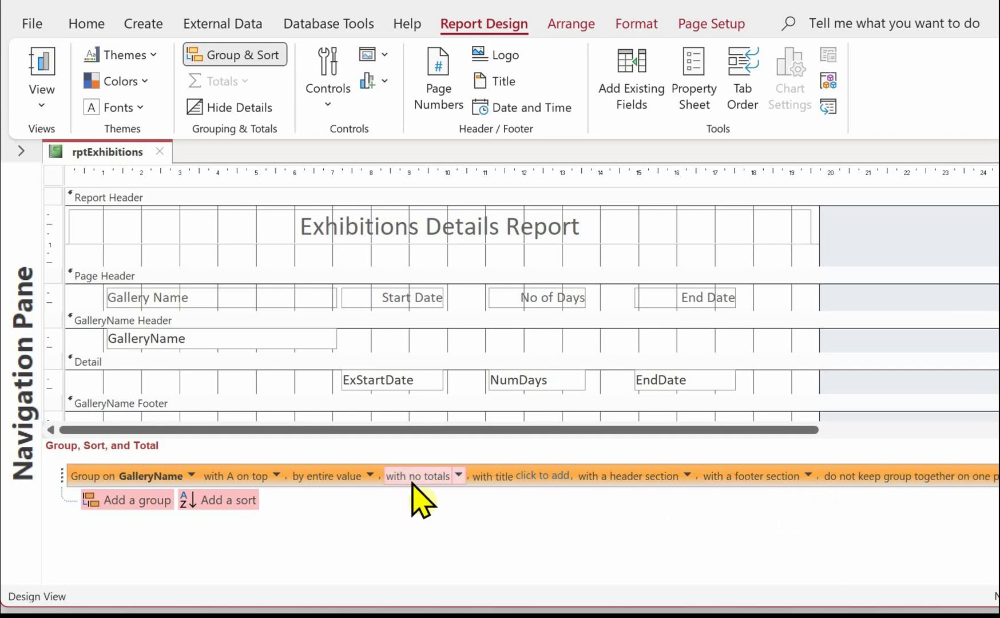
pyautogui.click(459, 476)
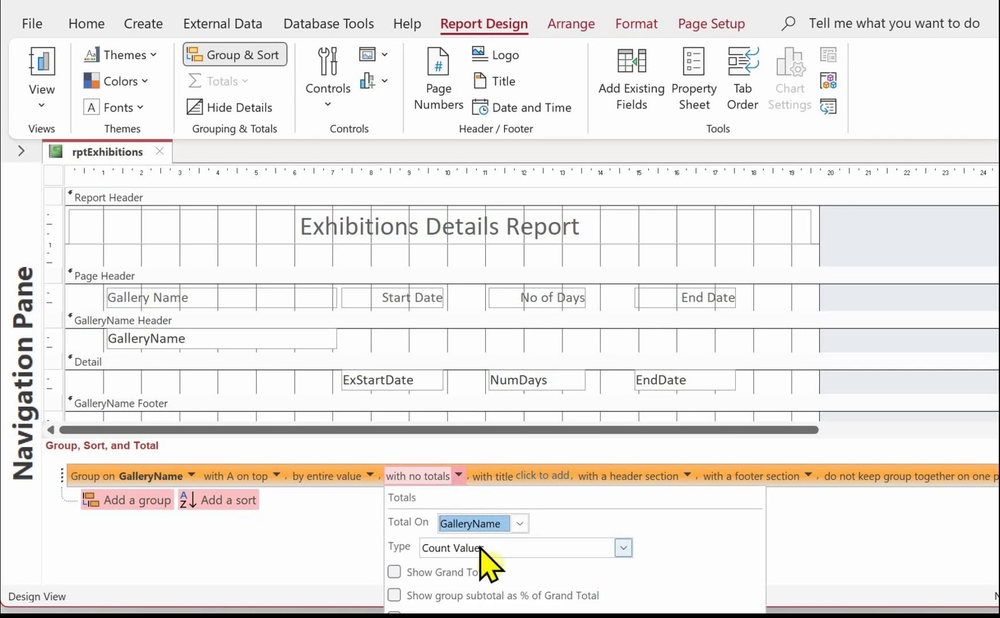
pyautogui.click(519, 523)
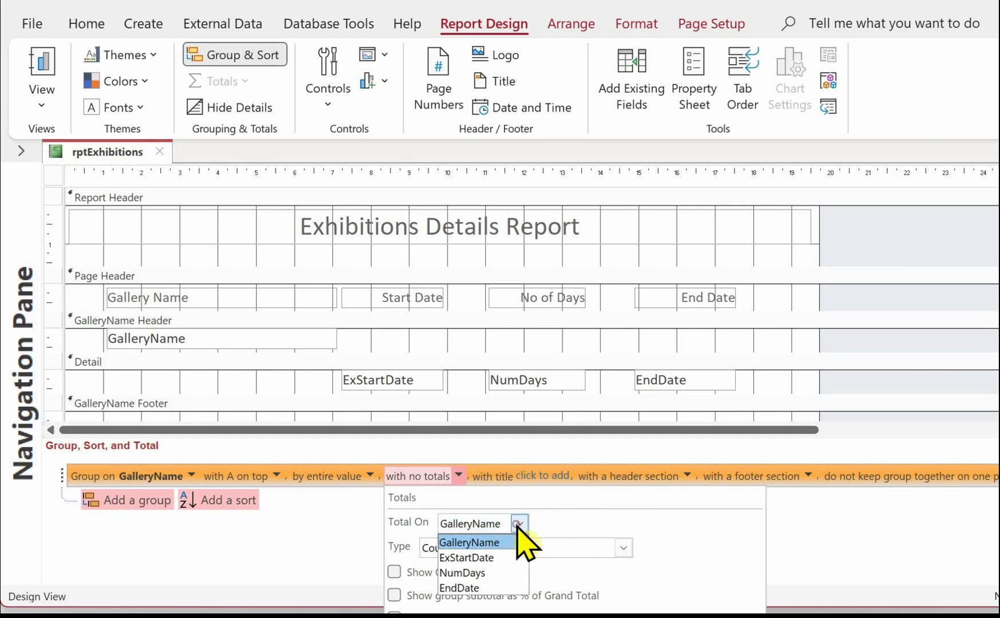
pyautogui.click(483, 556)
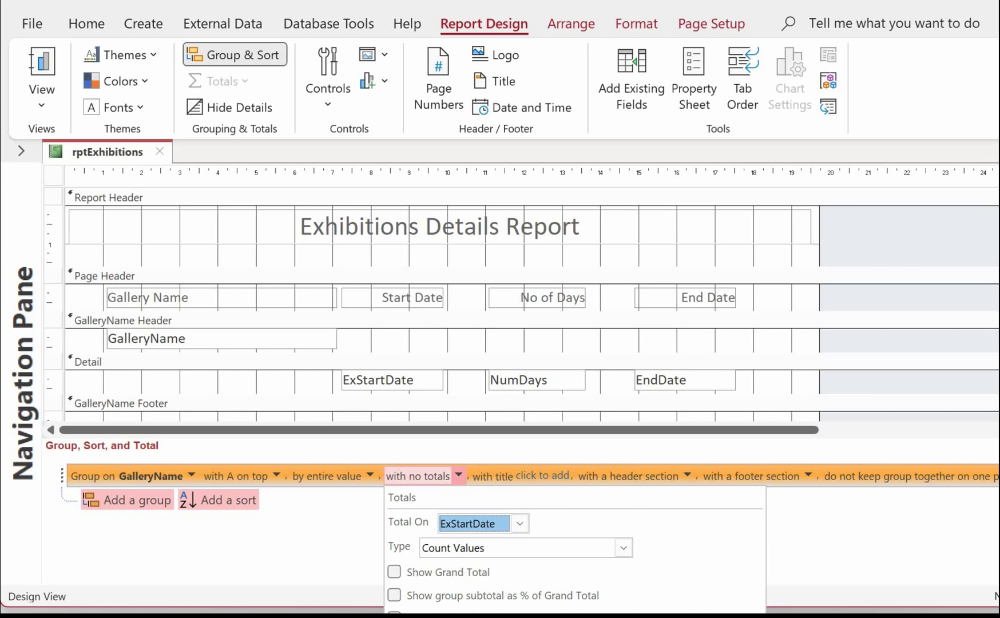
pyautogui.click(792, 546)
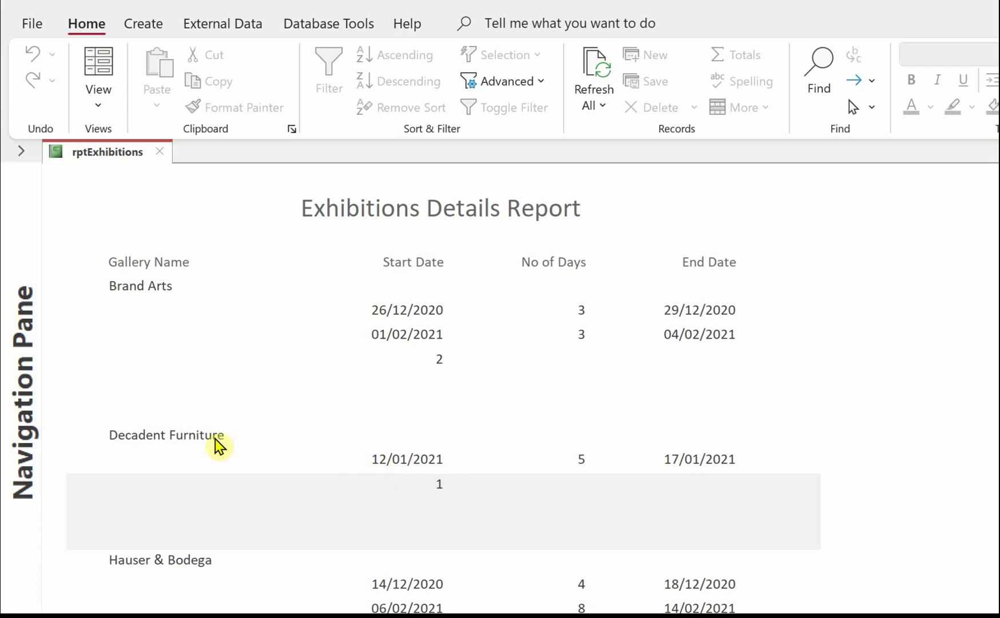
# - Scroll through Report View to check each gallery's exhibition count
pyautogui.scroll(-5, 375, 417)
pyautogui.scroll(-3, 437, 480)
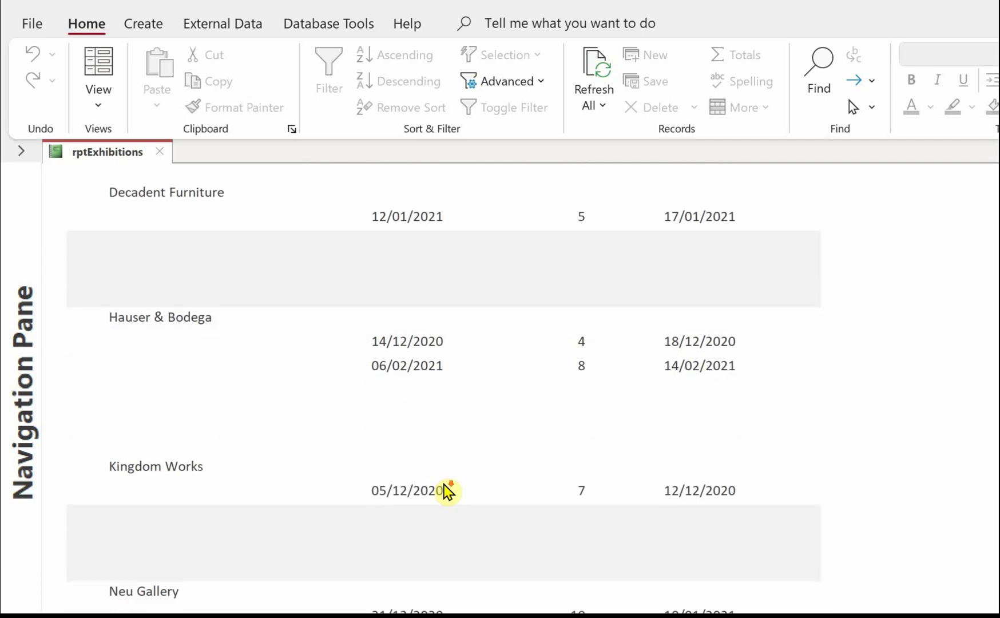
pyautogui.scroll(1, 436, 471)
pyautogui.scroll(1, 430, 348)
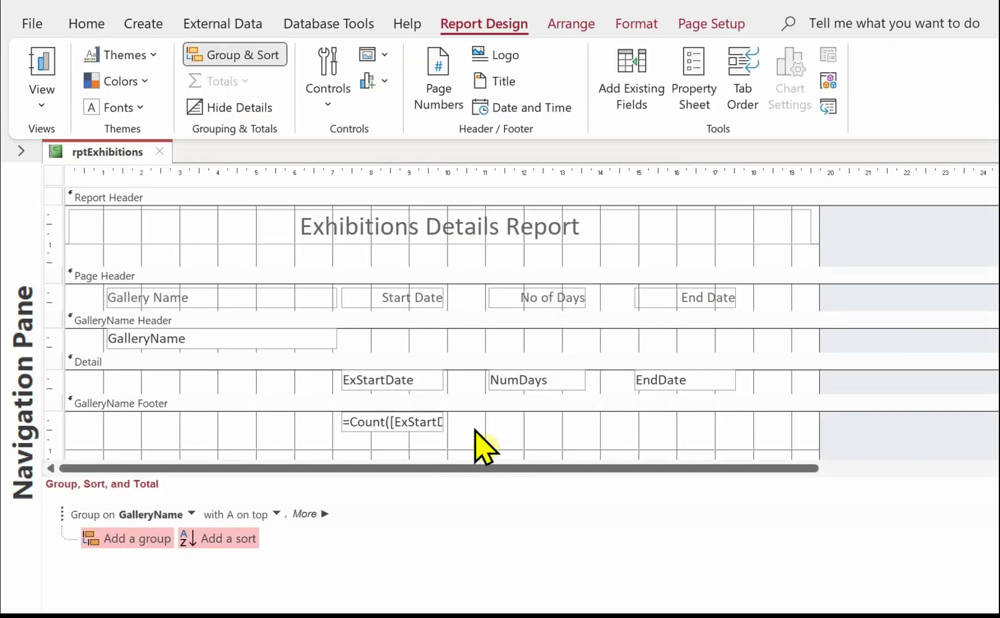
# - Nudge the count box left and draw a new text box in the GalleryName Footer
pyautogui.click(413, 428)
pyautogui.press('Left')
pyautogui.press('Left')
pyautogui.press('Left')
pyautogui.press('Left')
pyautogui.press('Left')
pyautogui.press('Left')
pyautogui.press('Left')
pyautogui.press('Left')
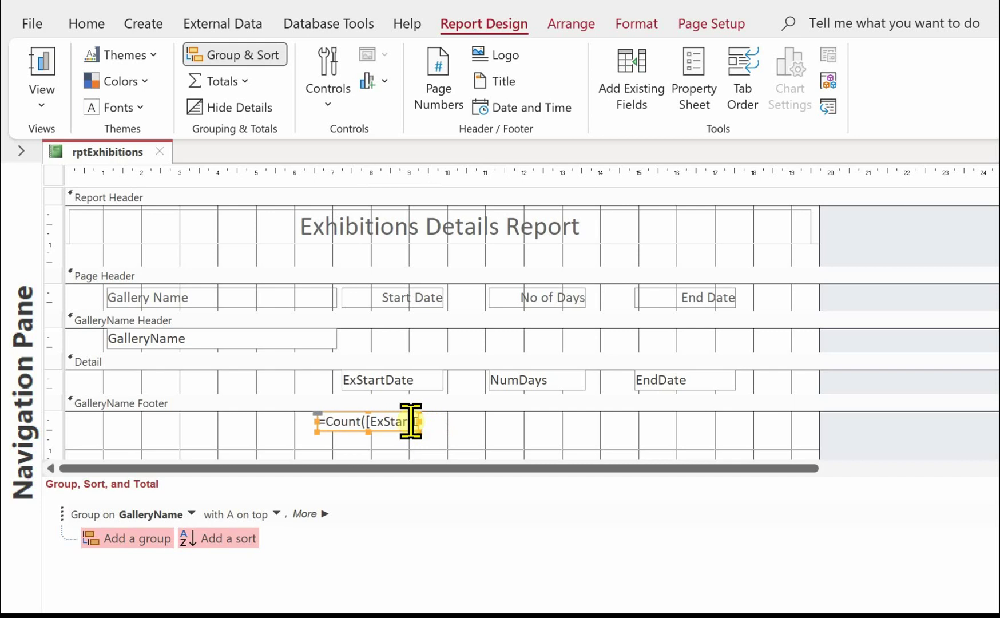
pyautogui.press('Left')
pyautogui.press('Left')
pyautogui.press('Left')
pyautogui.press('Left')
pyautogui.press('Left')
pyautogui.press('Left')
pyautogui.press('Left')
pyautogui.press('Left')
pyautogui.press('Left')
pyautogui.press('Left')
pyautogui.press('Left')
pyautogui.press('Left')
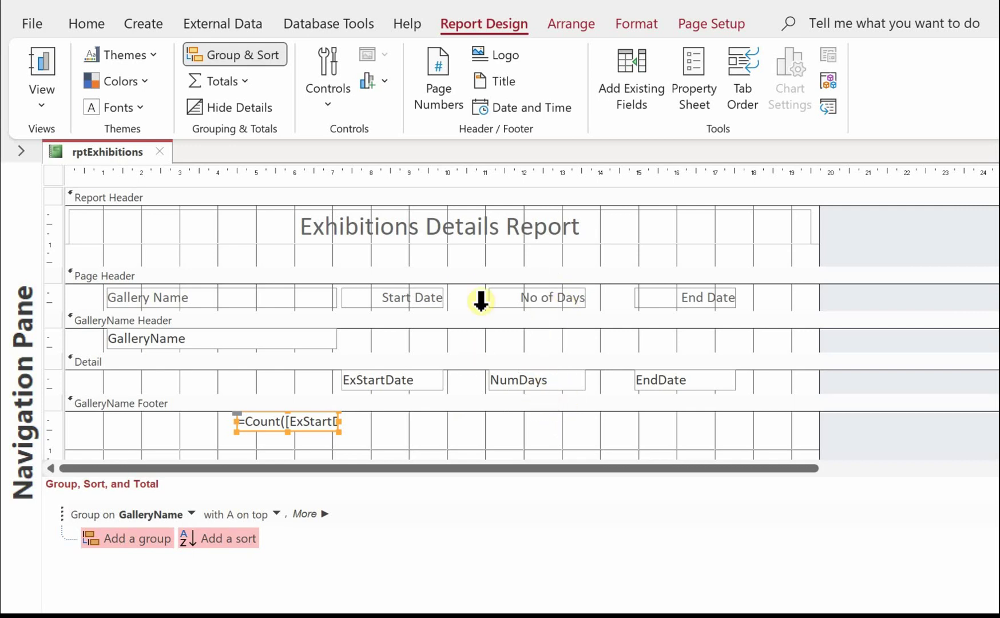
pyautogui.click(342, 76)
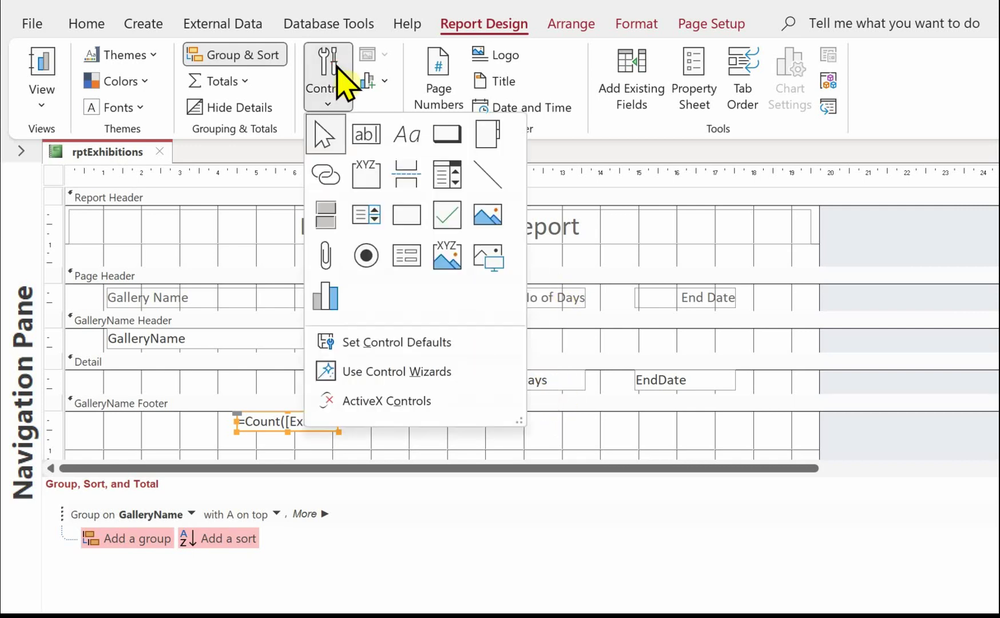
pyautogui.click(367, 136)
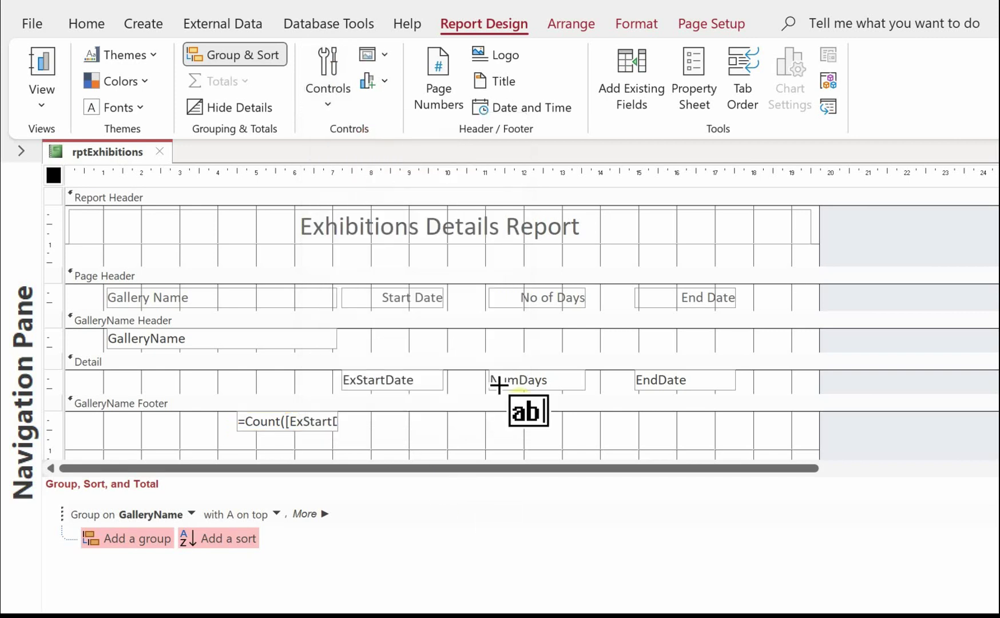
pyautogui.moveTo(485, 413); pyautogui.dragTo(578, 439)
# - Label the new box 'Total Days' and give it the formula =Sum([NumDays])
pyautogui.click(411, 428)
pyautogui.click(412, 427)
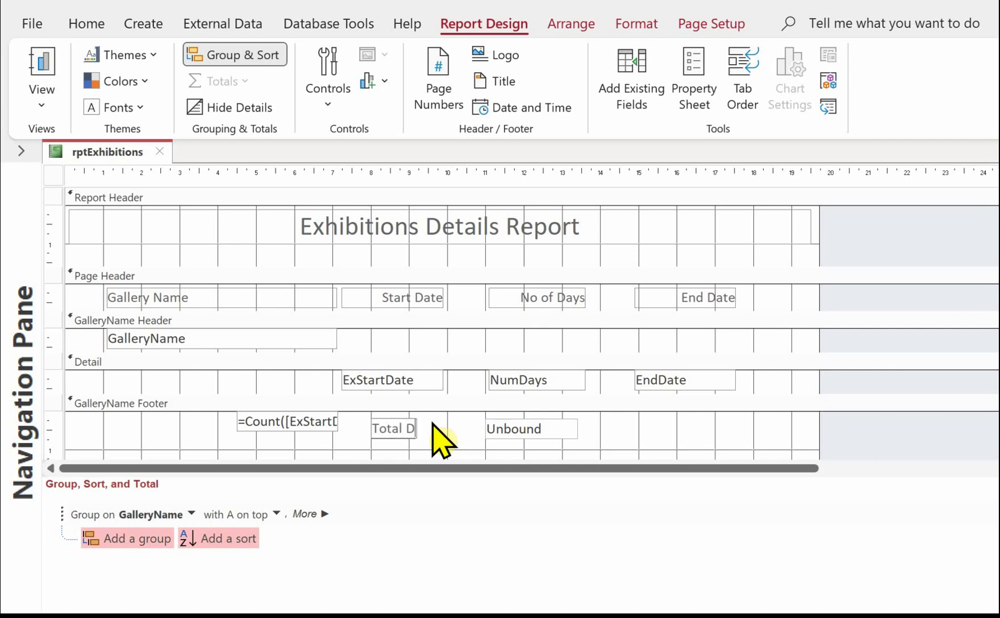
pyautogui.write('Total Days')
pyautogui.click(509, 429)
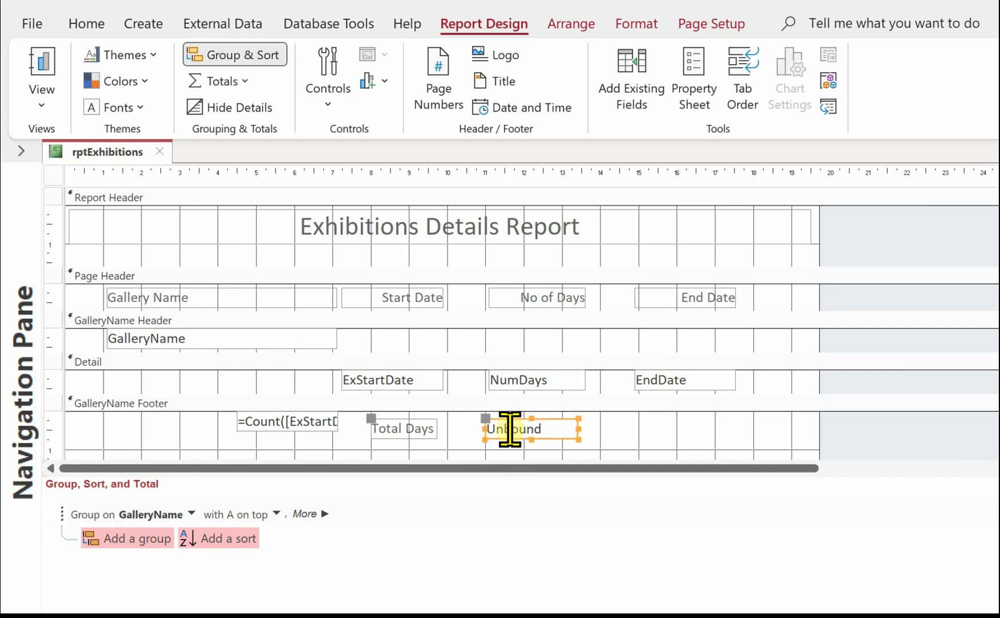
pyautogui.write('=sum(N')
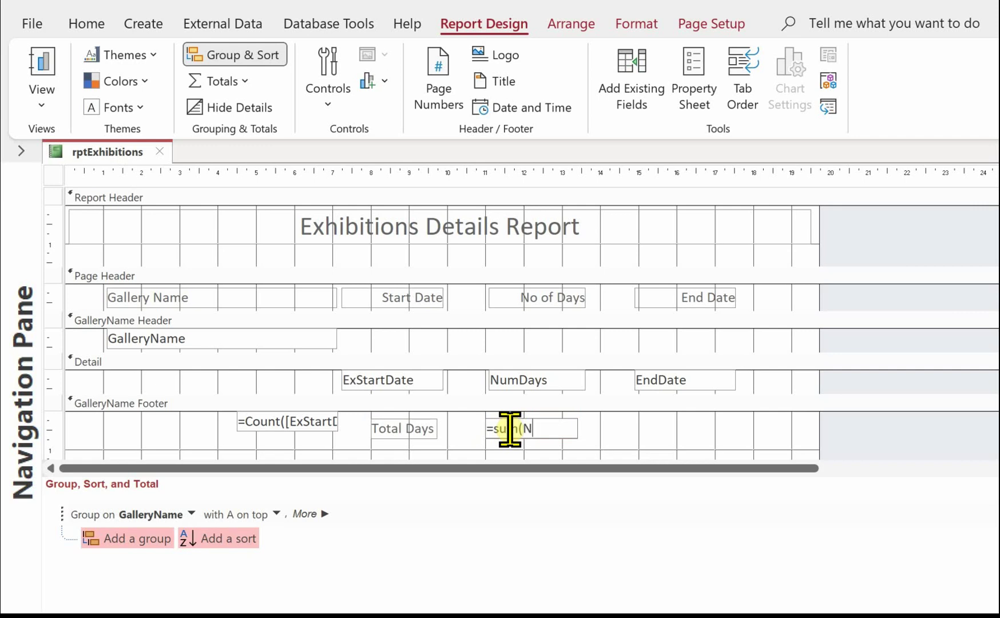
pyautogui.write('umdays')
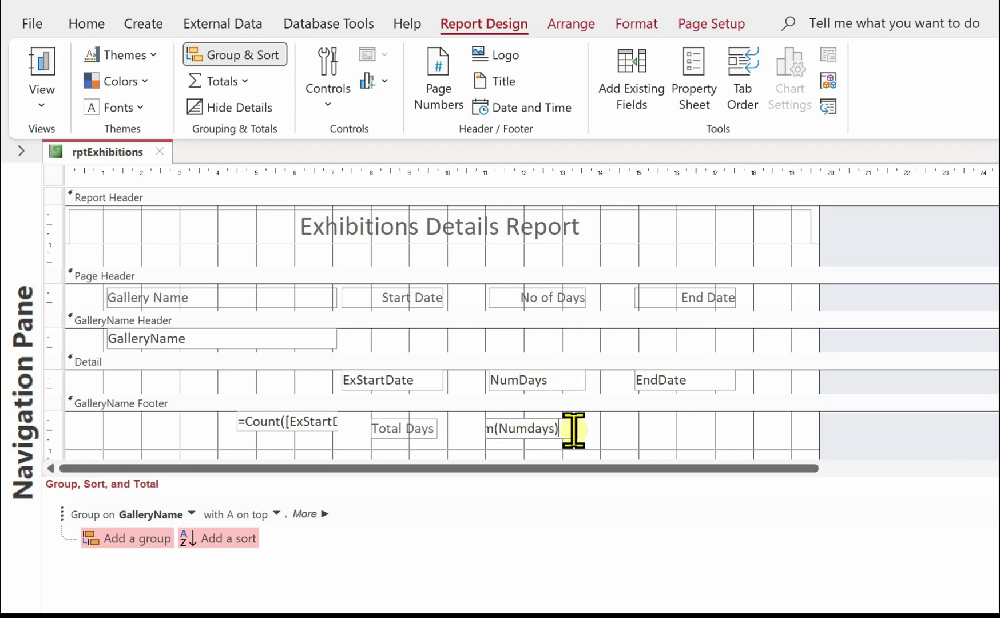
pyautogui.click(535, 429)
pyautogui.press('BackSpace')
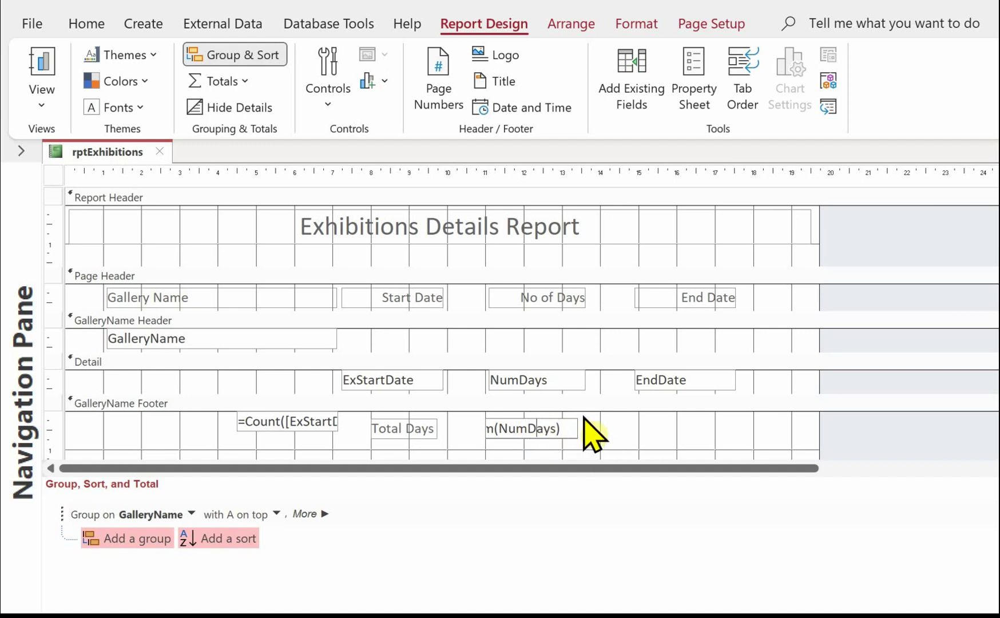
pyautogui.press('Return')
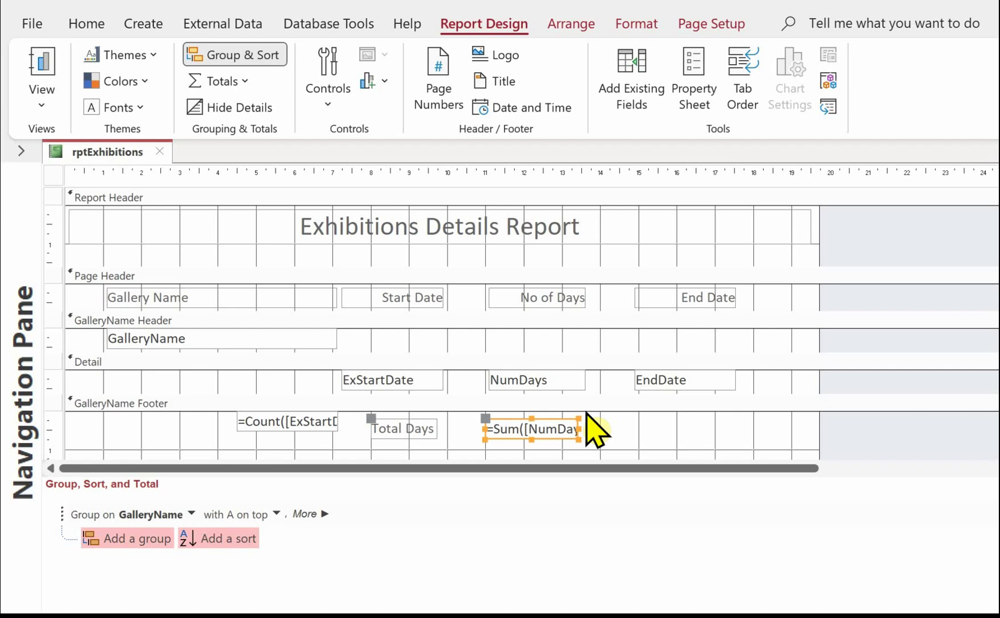
# - Move the exhibition count box down and add a 'Total No Exhibitions' label at the footer's left
pyautogui.click(284, 426)
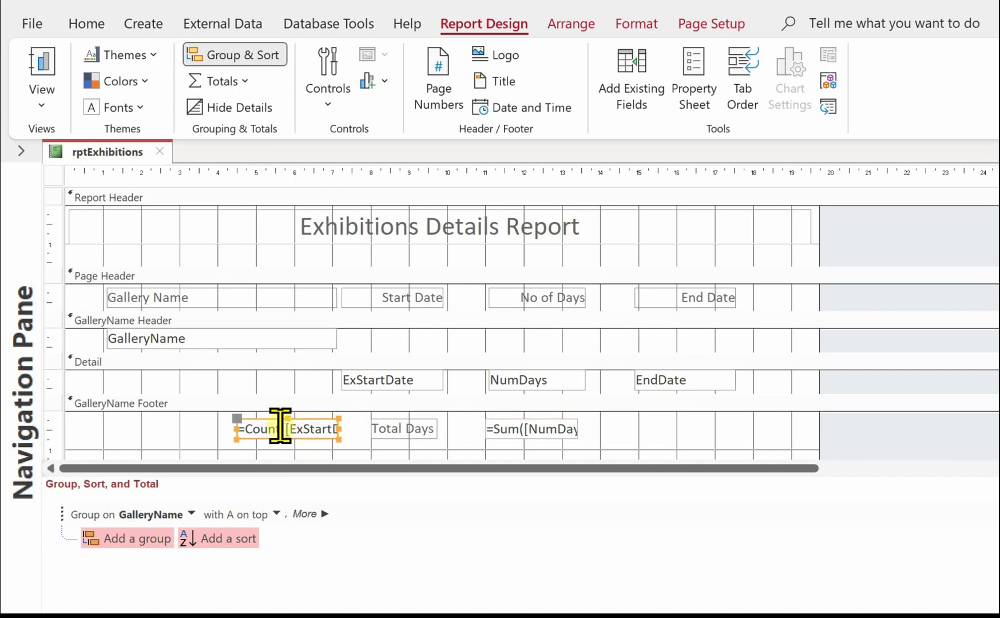
pyautogui.moveTo(280, 415); pyautogui.dragTo(278, 422)
pyautogui.click(332, 77)
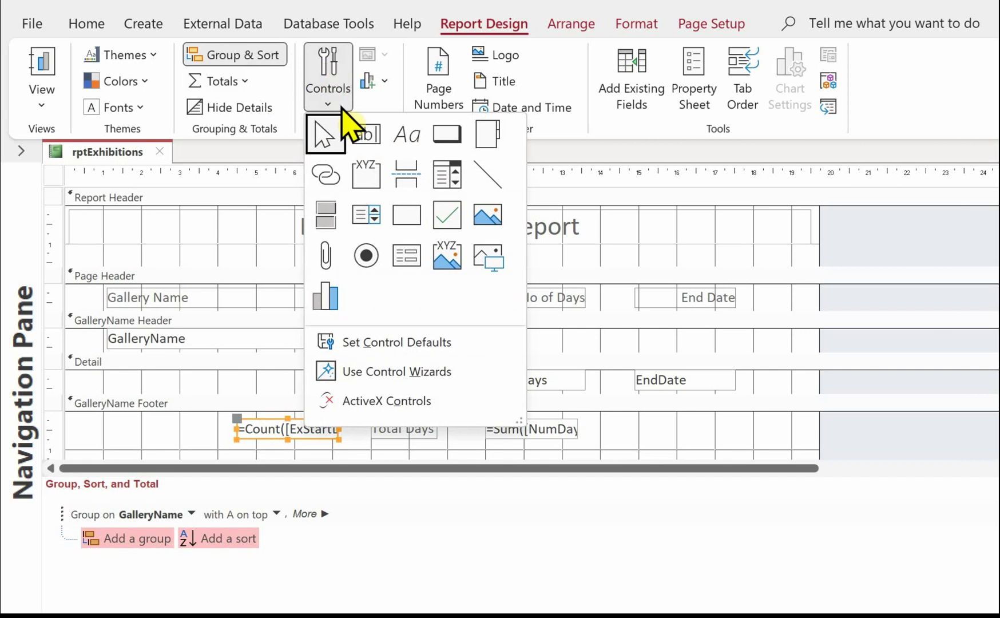
pyautogui.click(410, 139)
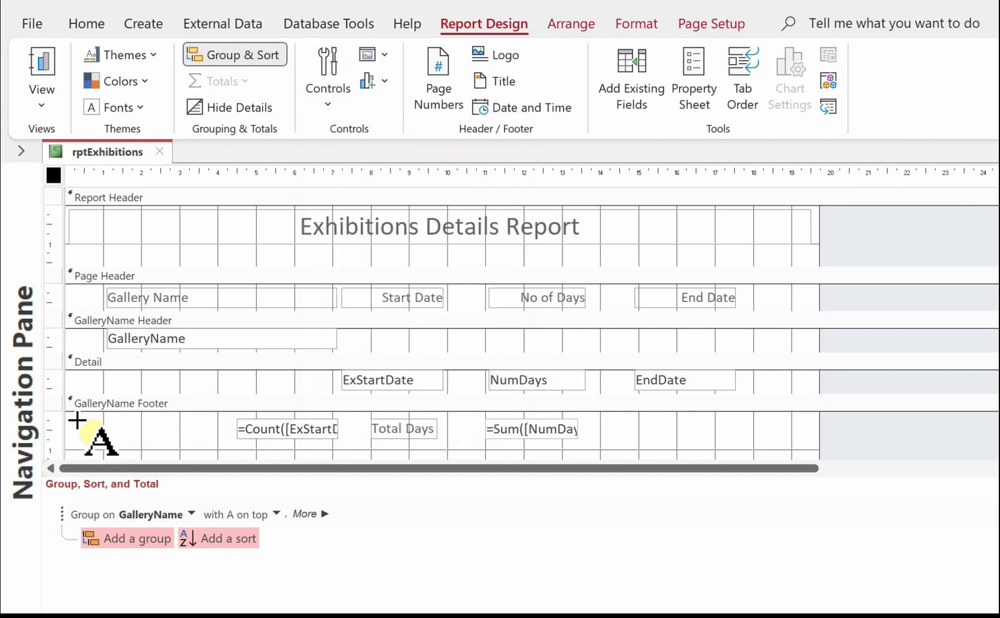
pyautogui.moveTo(73, 415); pyautogui.dragTo(233, 433)
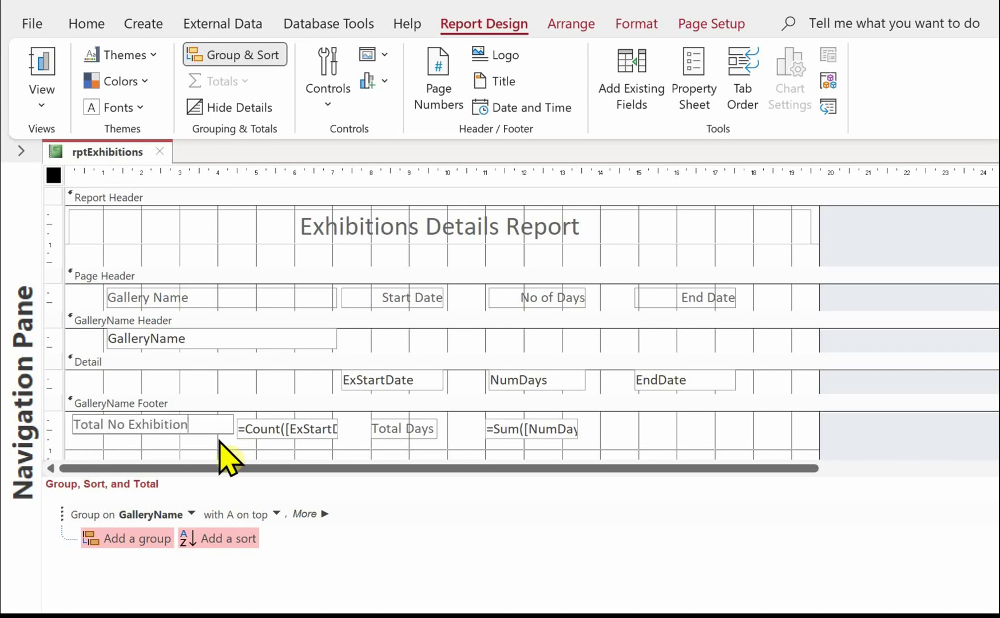
pyautogui.click(160, 453)
pyautogui.click(177, 430)
pyautogui.moveTo(177, 429); pyautogui.dragTo(219, 462)
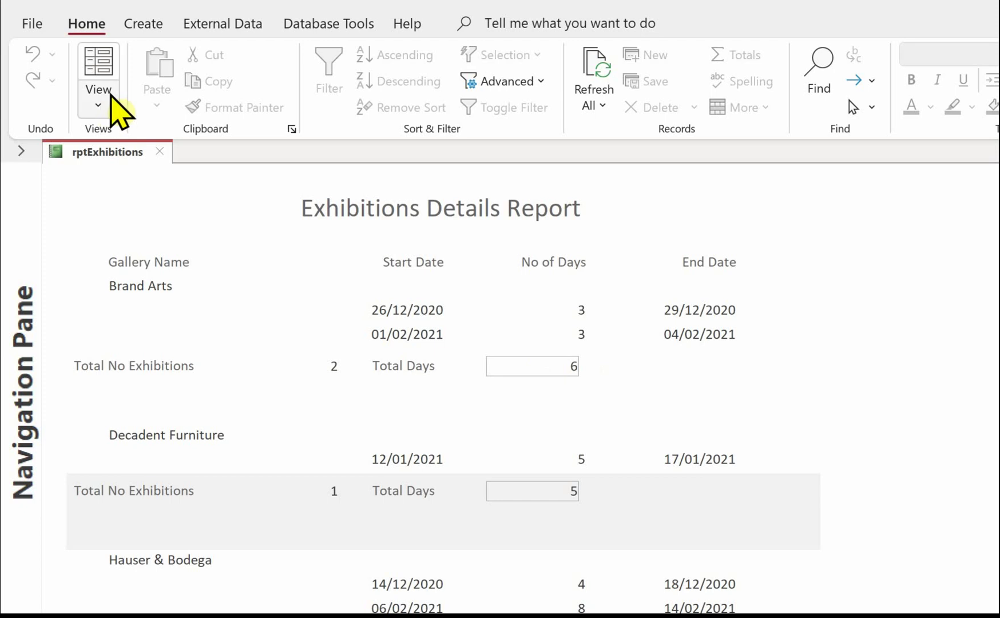
# - In Layout View, reposition the Total Days sum box and move its label beside it
pyautogui.click(103, 109)
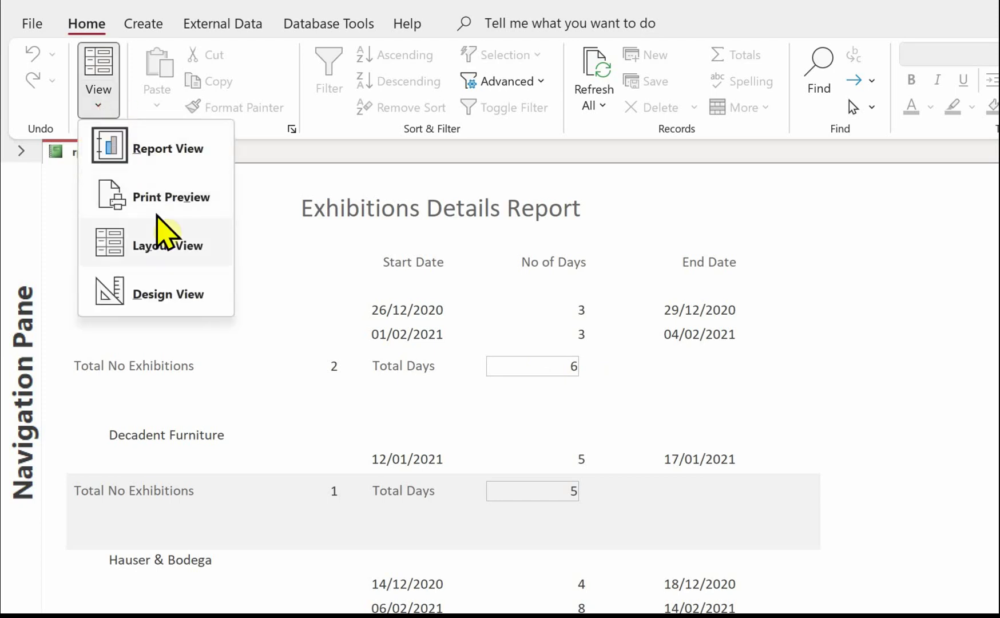
pyautogui.click(158, 245)
pyautogui.click(544, 370)
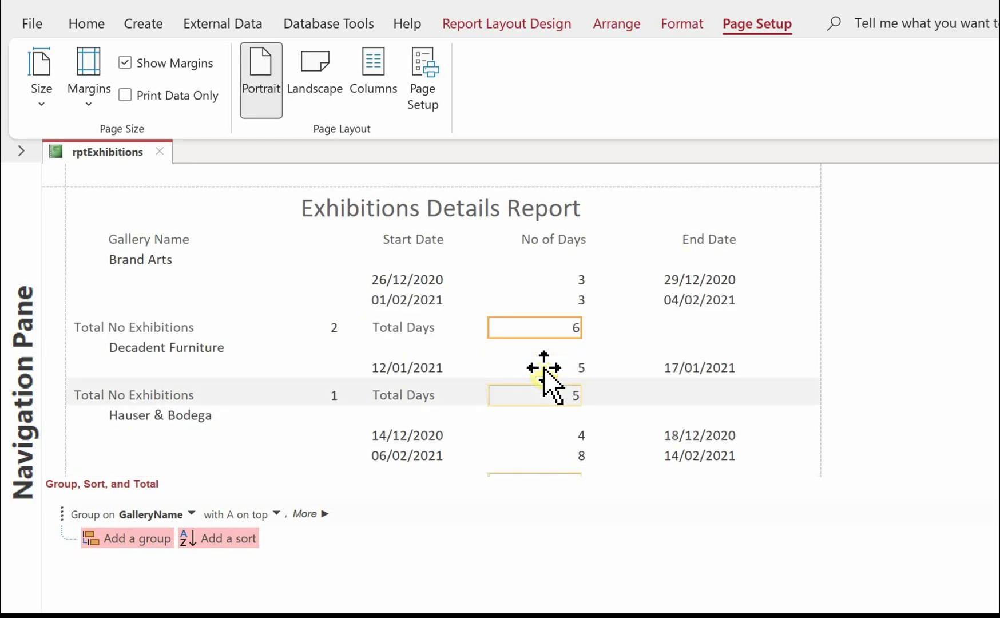
pyautogui.moveTo(543, 369)
pyautogui.mouseDown()
pyautogui.moveTo(551, 378)
pyautogui.moveTo(529, 356)
pyautogui.moveTo(536, 362)
pyautogui.mouseUp()
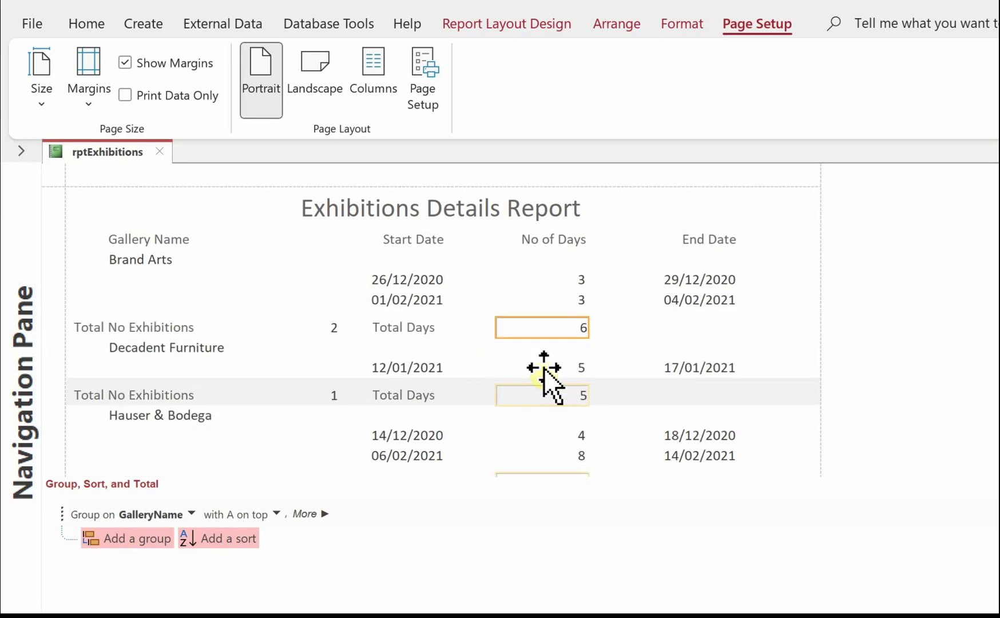
pyautogui.click(397, 331)
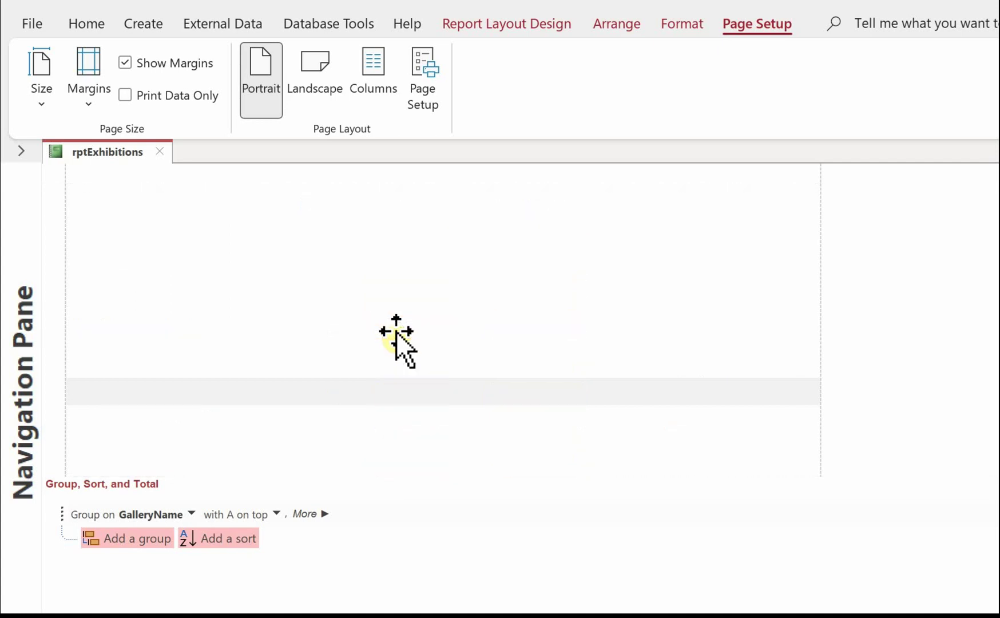
pyautogui.moveTo(397, 331)
pyautogui.mouseDown()
pyautogui.moveTo(368, 312)
pyautogui.moveTo(396, 333)
pyautogui.mouseUp()
pyautogui.press('Right')
pyautogui.press('Right')
pyautogui.press('Right')
pyautogui.press('Right')
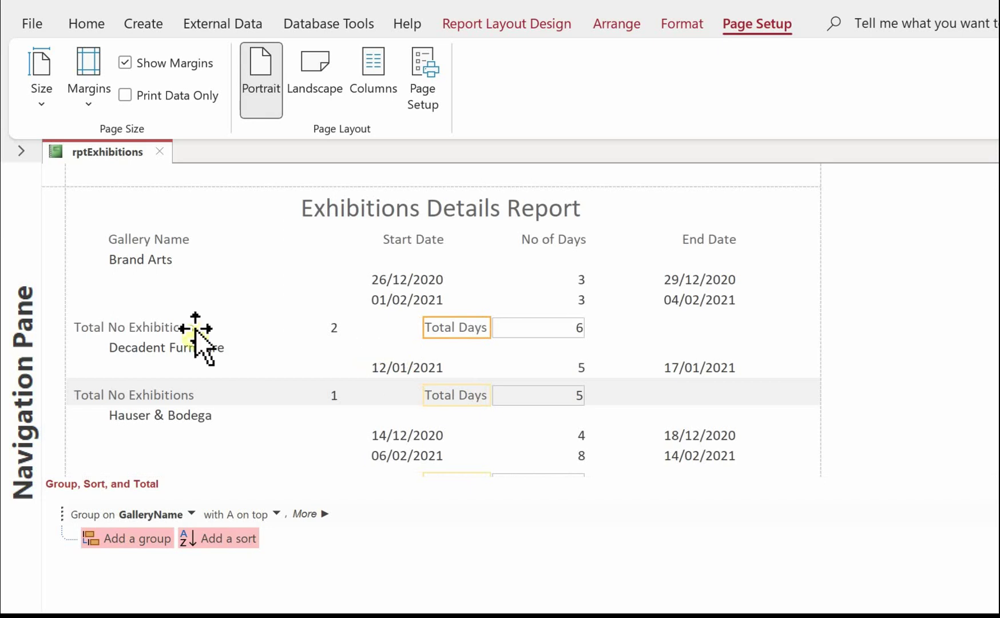
# - Line up Total No Exhibitions with the gallery names and narrow the exhibition count boxes
pyautogui.click(166, 331)
pyautogui.press('Right')
pyautogui.press('Right')
pyautogui.press('Right')
pyautogui.press('Right')
pyautogui.press('Right')
pyautogui.press('Right')
pyautogui.press('Right')
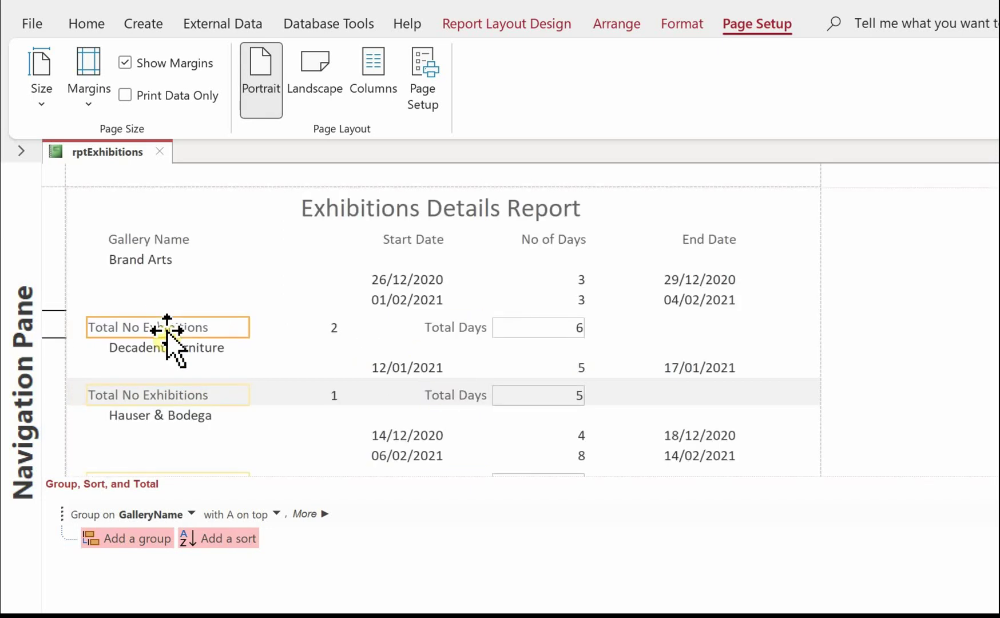
pyautogui.press('Right')
pyautogui.press('Right')
pyautogui.press('Right')
pyautogui.press('Right')
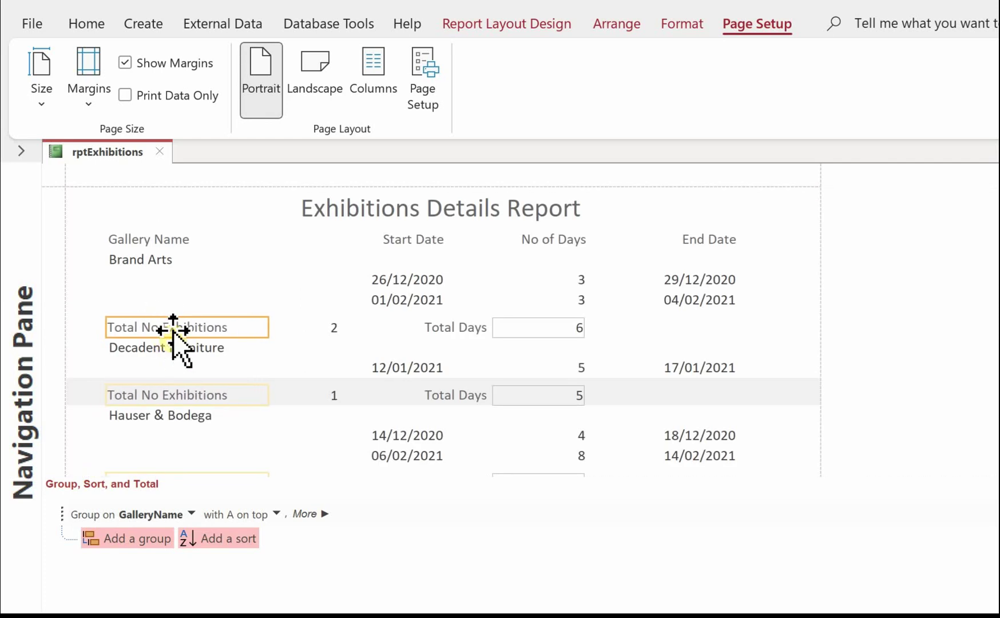
pyautogui.click(333, 328)
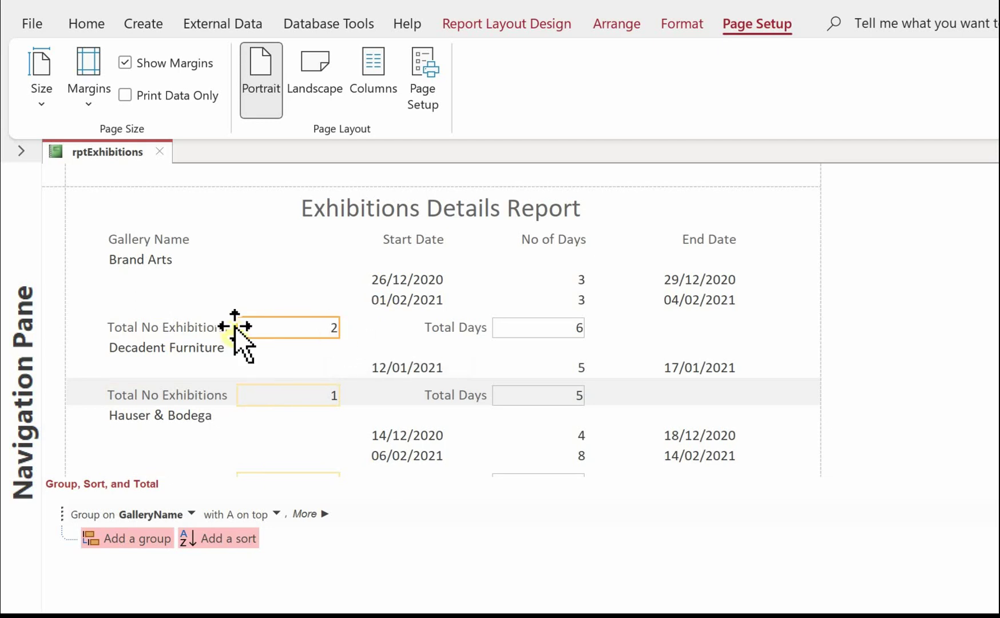
pyautogui.moveTo(238, 325); pyautogui.dragTo(289, 326)
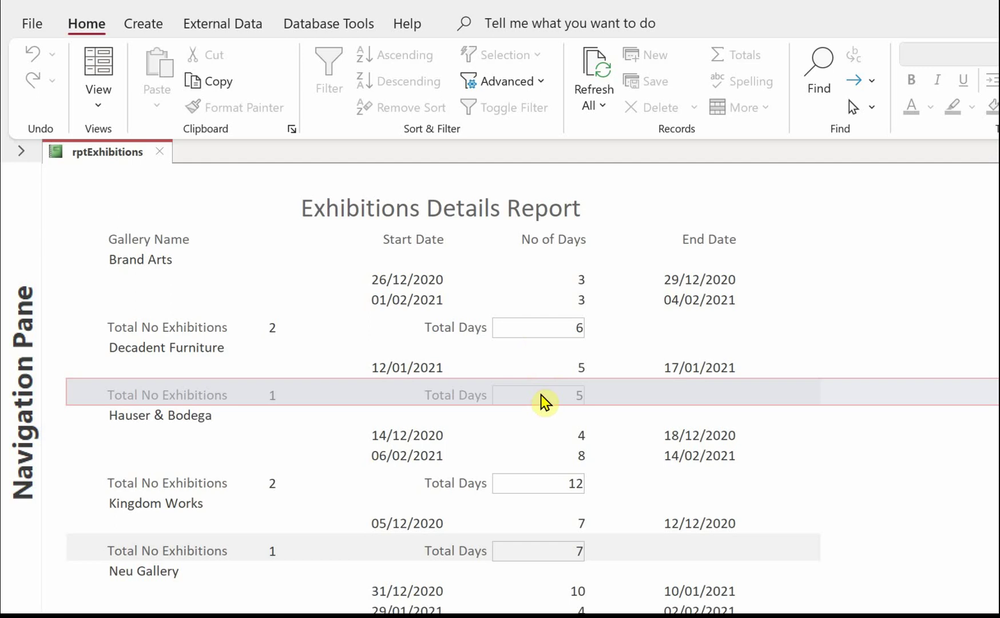
# - Back in Design View, set the Total Days sum box's Shape Outline to Transparent
pyautogui.hotkey('ctrl', '.')
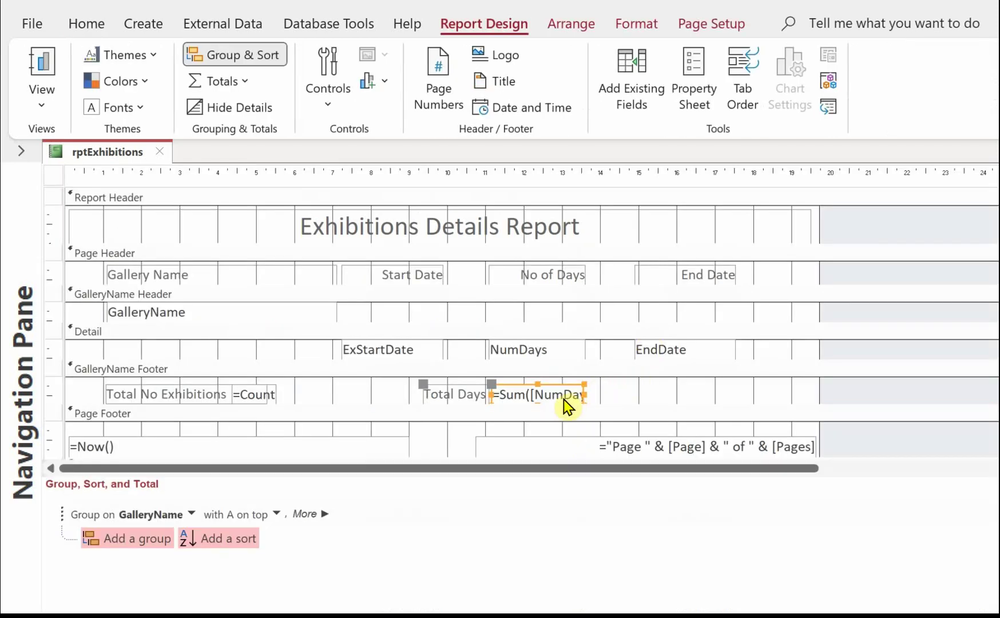
pyautogui.click(635, 26)
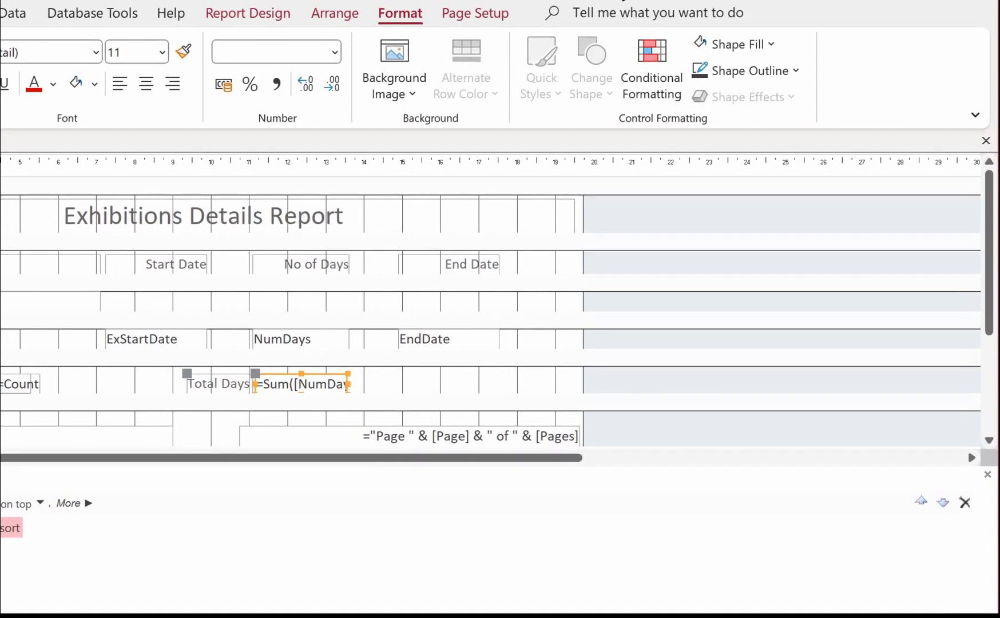
pyautogui.click(750, 76)
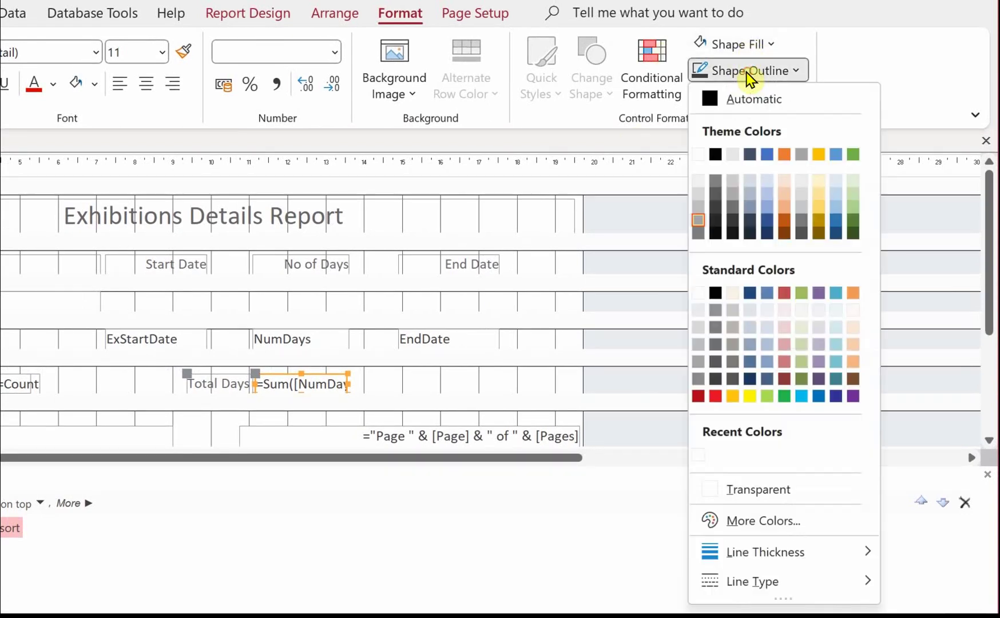
pyautogui.click(703, 489)
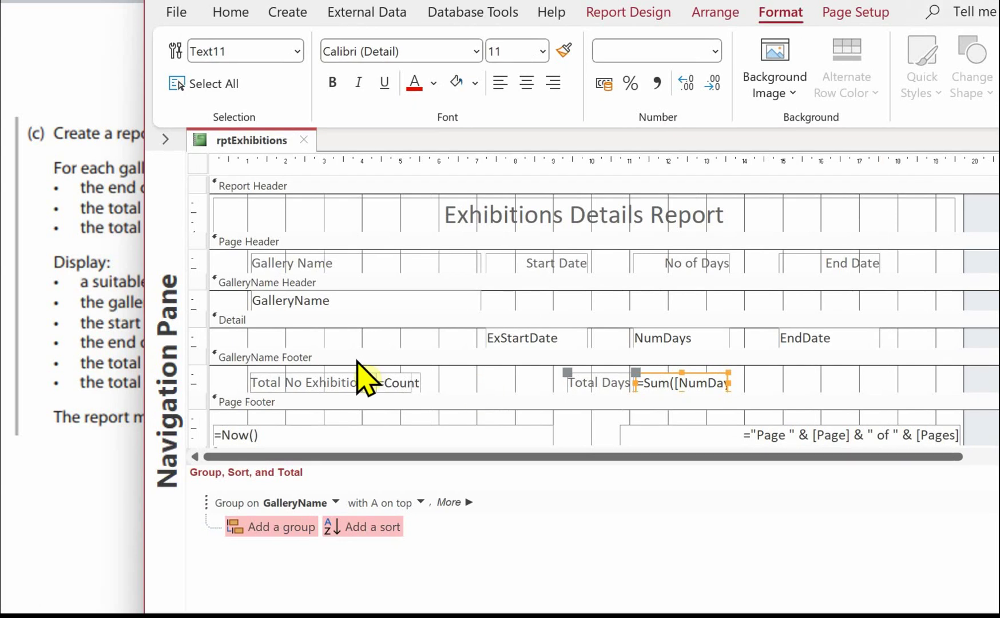
# - Set the GalleryName Footer's Alternate Row Color to No Color and close the Group, Sort, and Total pane
pyautogui.click(622, 358)
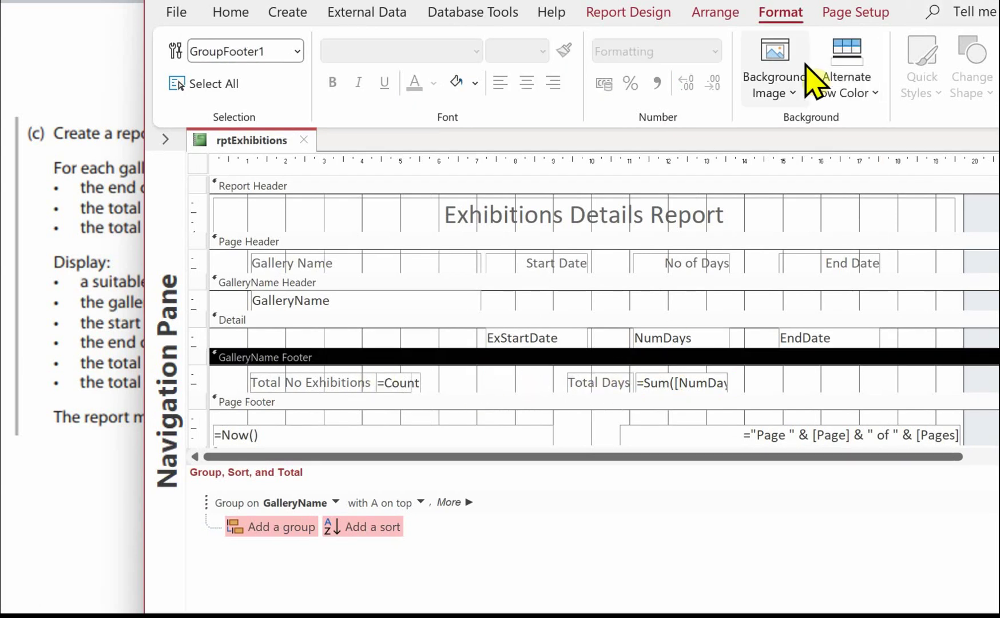
pyautogui.click(847, 87)
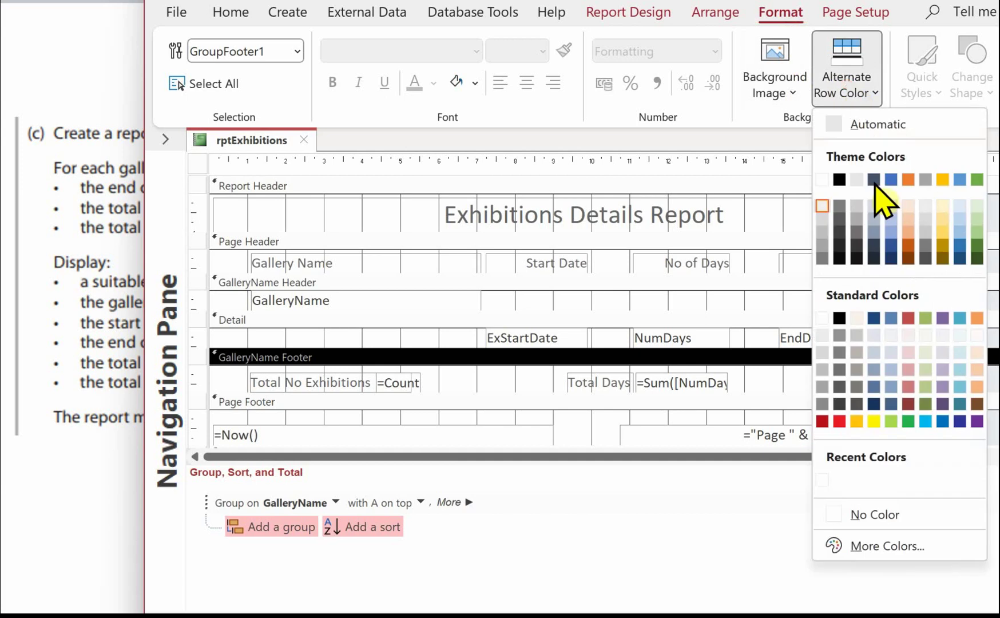
pyautogui.click(834, 513)
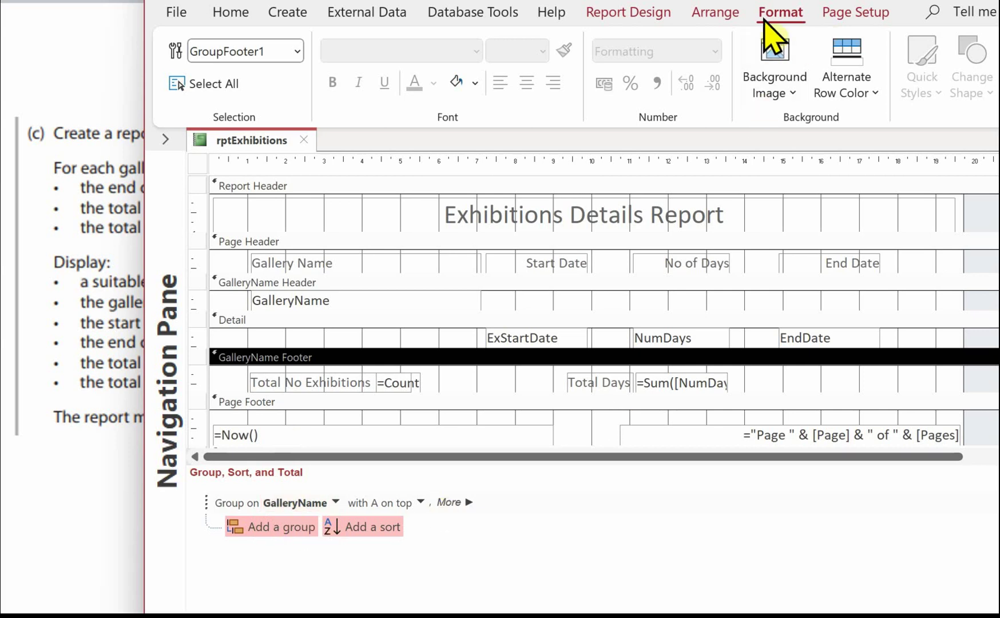
pyautogui.click(652, 13)
pyautogui.click(381, 40)
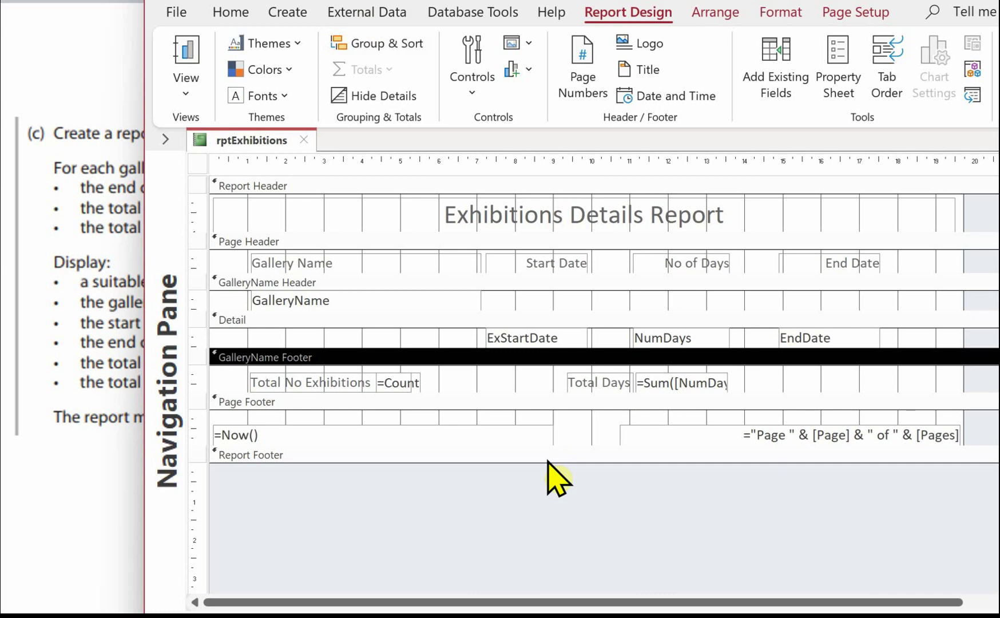
# - Make the report title and the Gallery Name, Start Date, No of Days, End Date captions bold
pyautogui.click(542, 222)
pyautogui.keyDown('shift'); pyautogui.click(437, 264); pyautogui.keyUp('shift')
pyautogui.keyDown('shift'); pyautogui.click(521, 261); pyautogui.keyUp('shift')
pyautogui.keyDown('shift'); pyautogui.click(680, 261); pyautogui.keyUp('shift')
pyautogui.keyDown('shift'); pyautogui.click(842, 266); pyautogui.keyUp('shift')
pyautogui.click(334, 84)
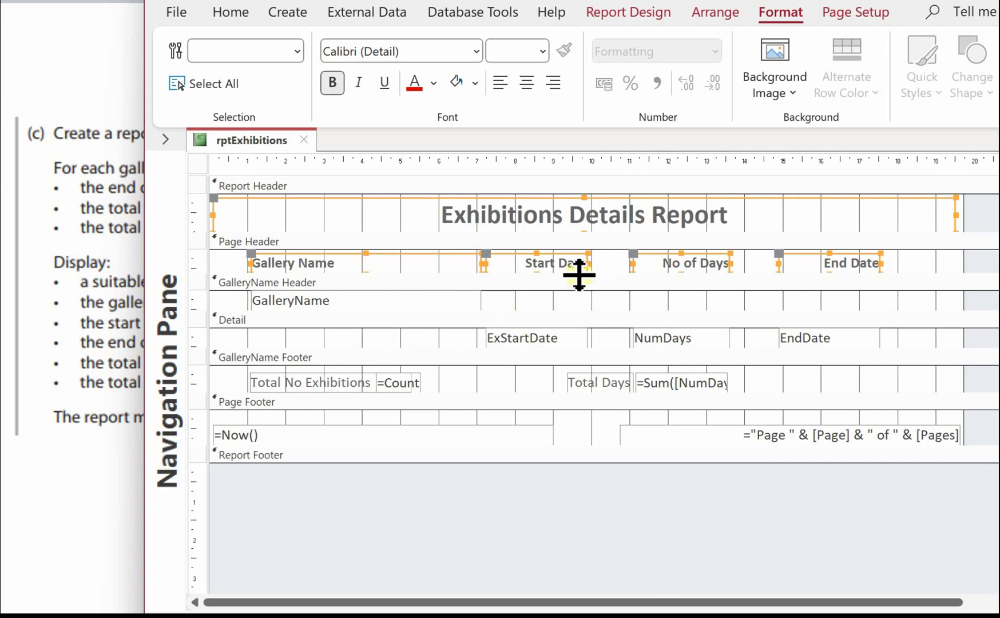
# - Drag the section borders down to make the GalleryName Header and Footer taller
pyautogui.moveTo(579, 275); pyautogui.dragTo(579, 288)
pyautogui.moveTo(578, 326); pyautogui.dragTo(578, 336)
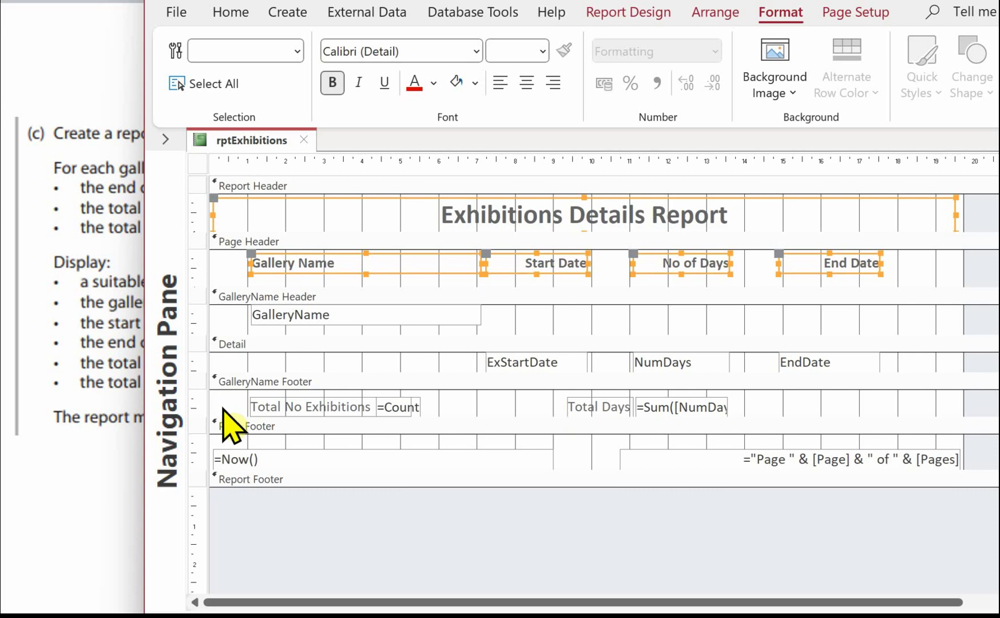
pyautogui.click(573, 426)
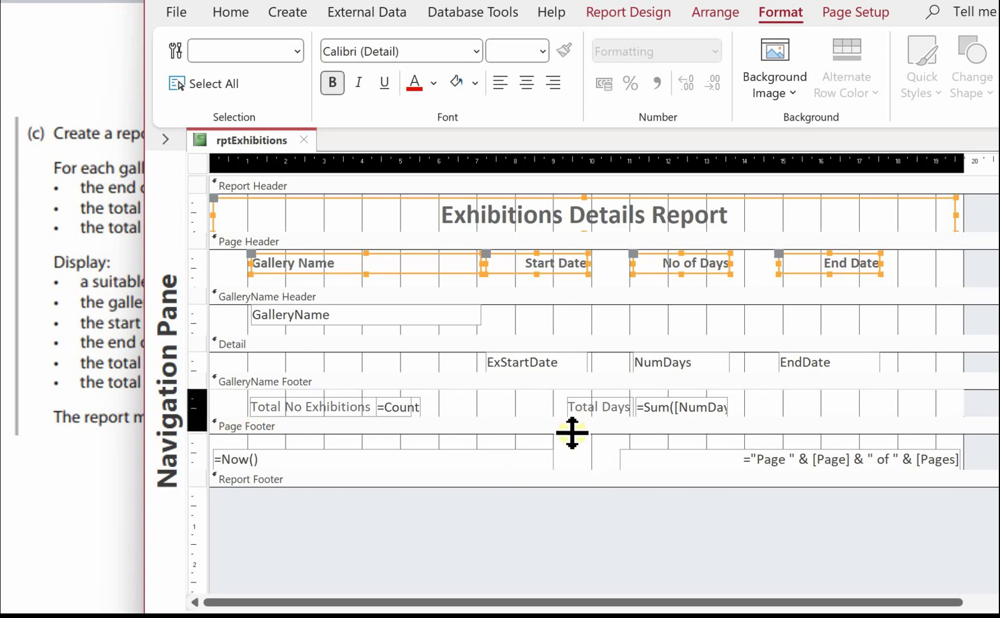
pyautogui.moveTo(572, 432); pyautogui.dragTo(572, 433)
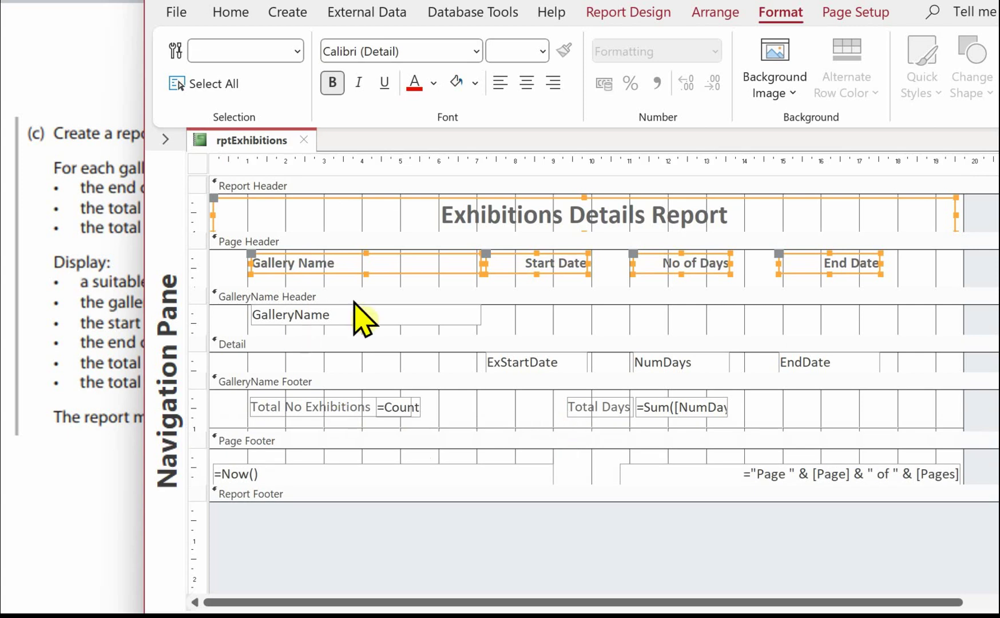
pyautogui.keyDown('shift'); pyautogui.click(349, 329); pyautogui.keyUp('shift')
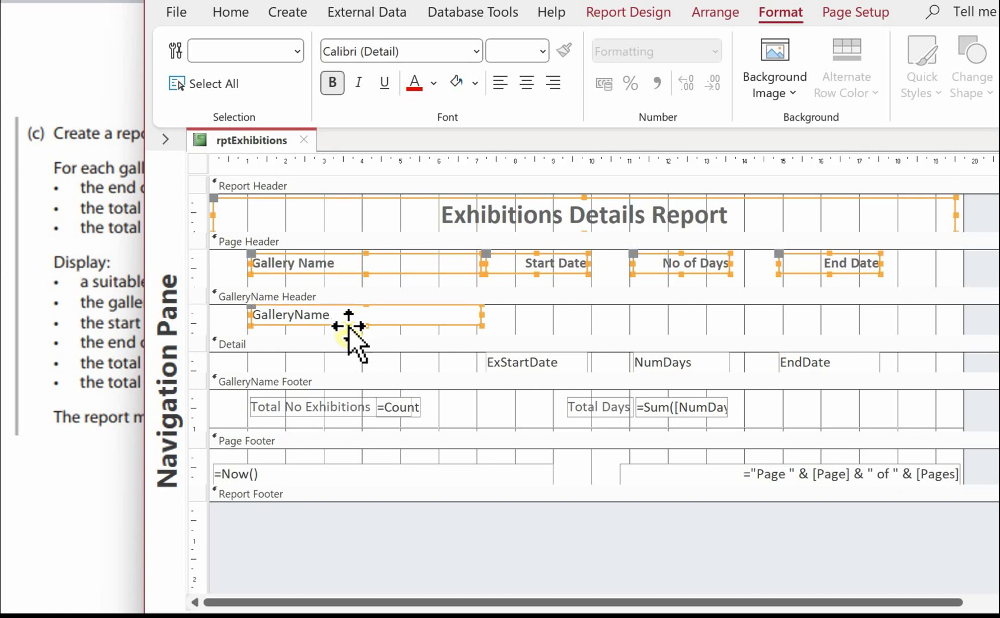
# - Select the field, footer-total and page-number boxes with the headings and colour all their text dark blue
pyautogui.keyDown('shift'); pyautogui.click(522, 366); pyautogui.keyUp('shift')
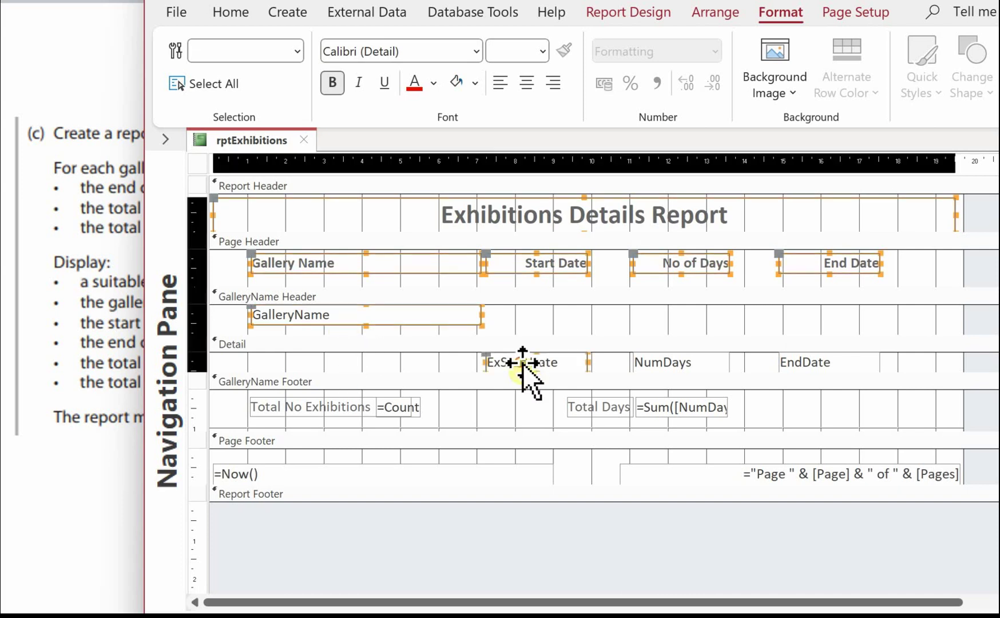
pyautogui.keyDown('shift'); pyautogui.click(666, 366); pyautogui.keyUp('shift')
pyautogui.keyDown('shift'); pyautogui.click(782, 367); pyautogui.keyUp('shift')
pyautogui.moveTo(784, 366); pyautogui.dragTo(795, 366)
pyautogui.keyDown('shift'); pyautogui.click(780, 474); pyautogui.keyUp('shift')
pyautogui.moveTo(698, 471); pyautogui.dragTo(691, 470)
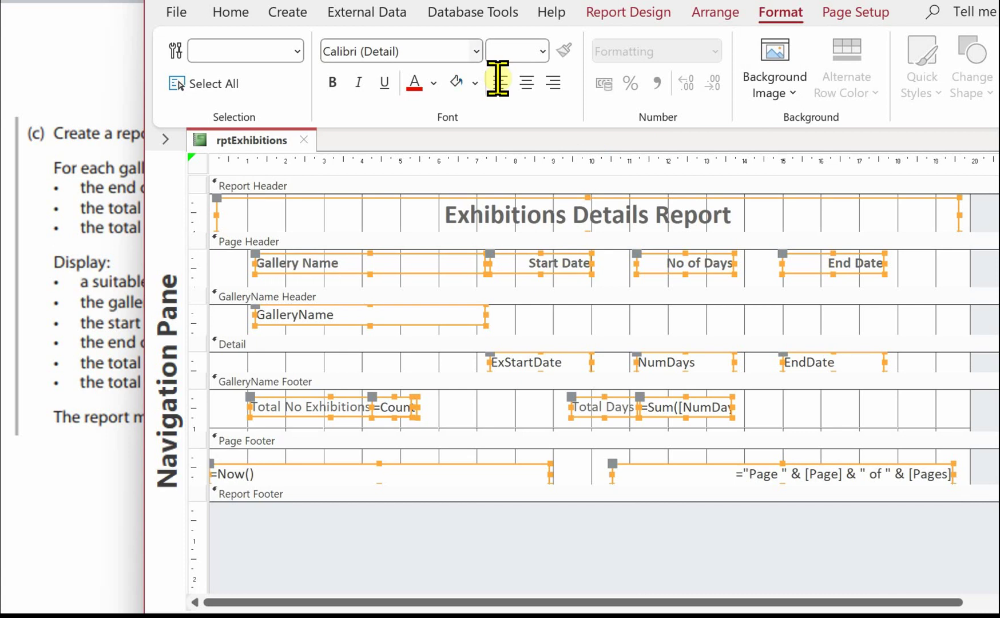
pyautogui.click(432, 84)
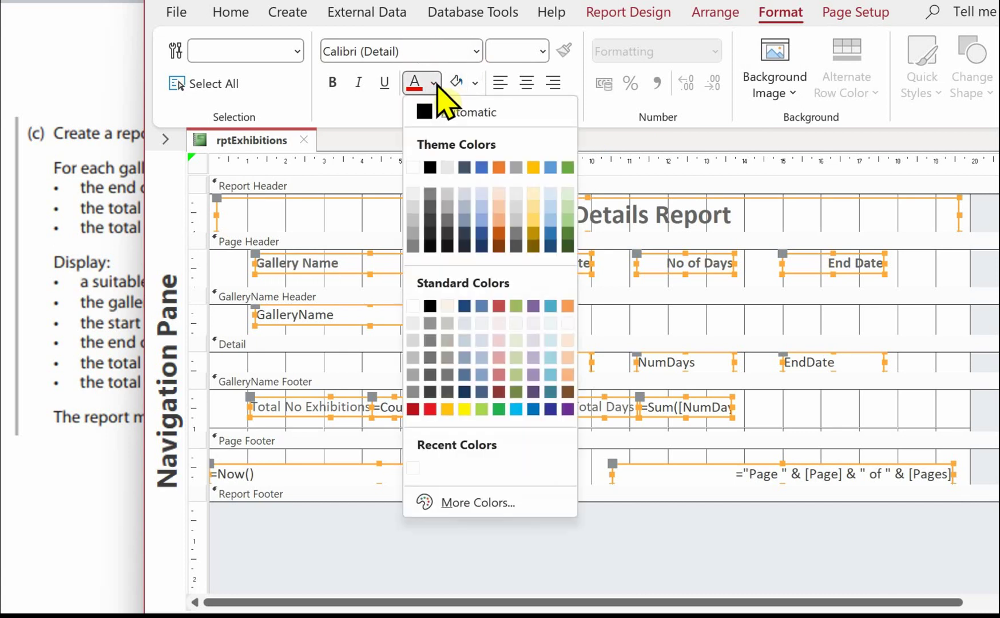
pyautogui.click(481, 234)
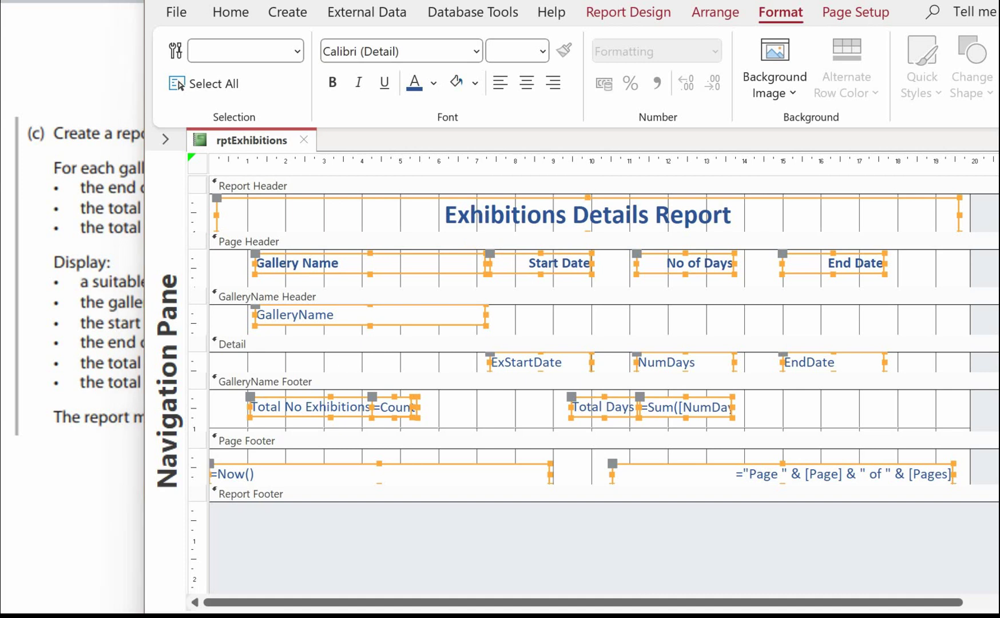
pyautogui.click(572, 381)
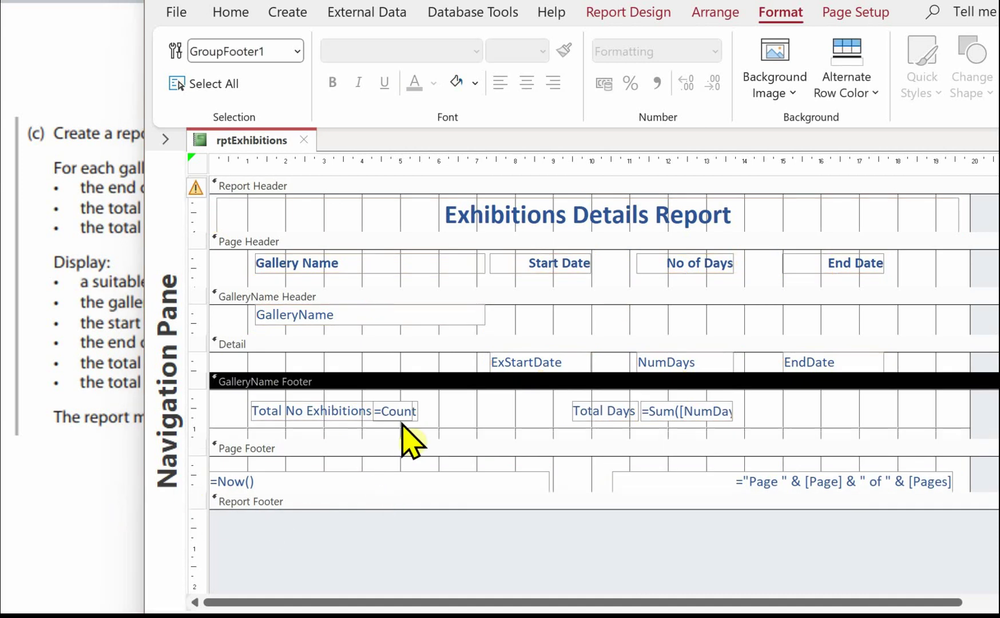
# - Draw a horizontal line across the GalleryName Footer below the totals
pyautogui.click(629, 15)
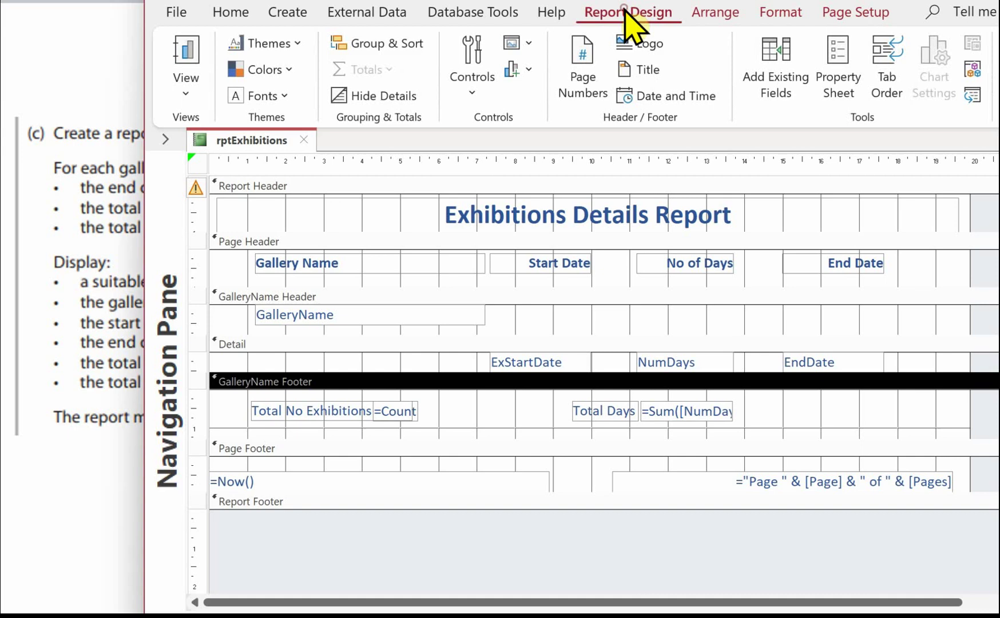
pyautogui.click(473, 63)
pyautogui.click(639, 176)
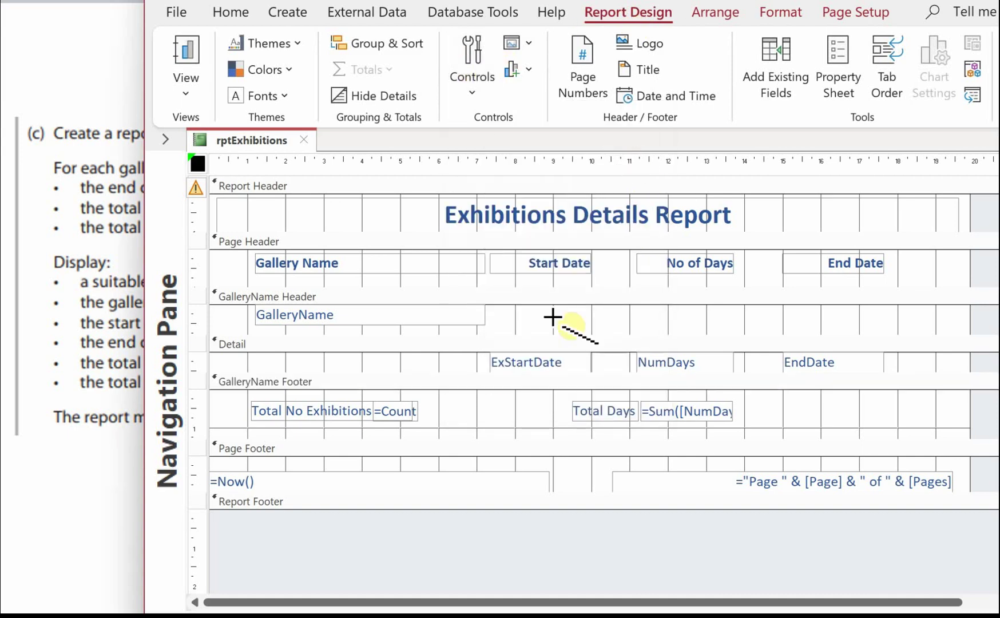
pyautogui.moveTo(217, 422); pyautogui.dragTo(961, 428)
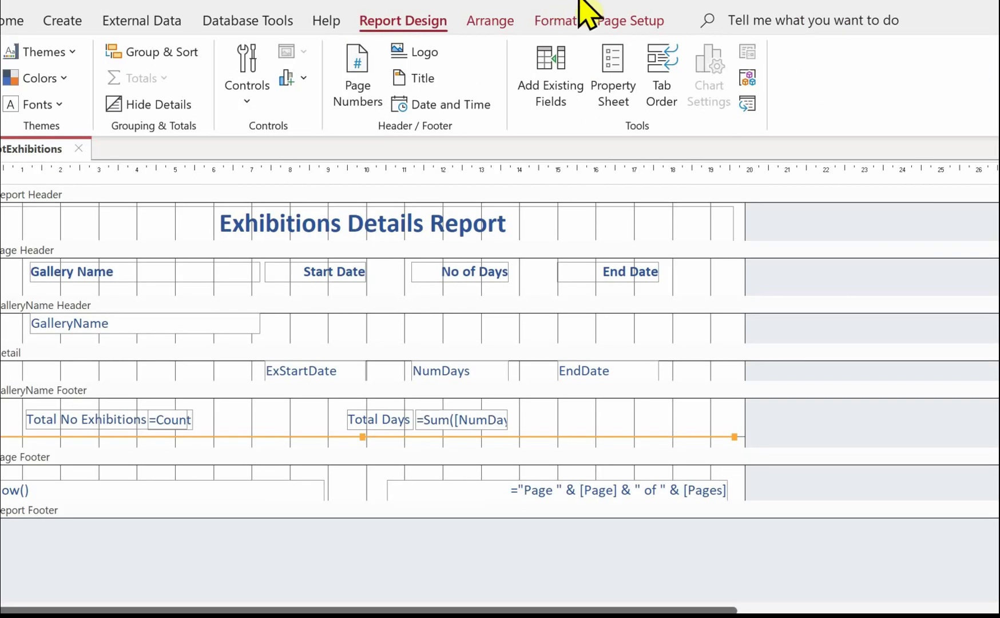
# - Give the footer line a light blue outline and a thicker line weight
pyautogui.click(557, 26)
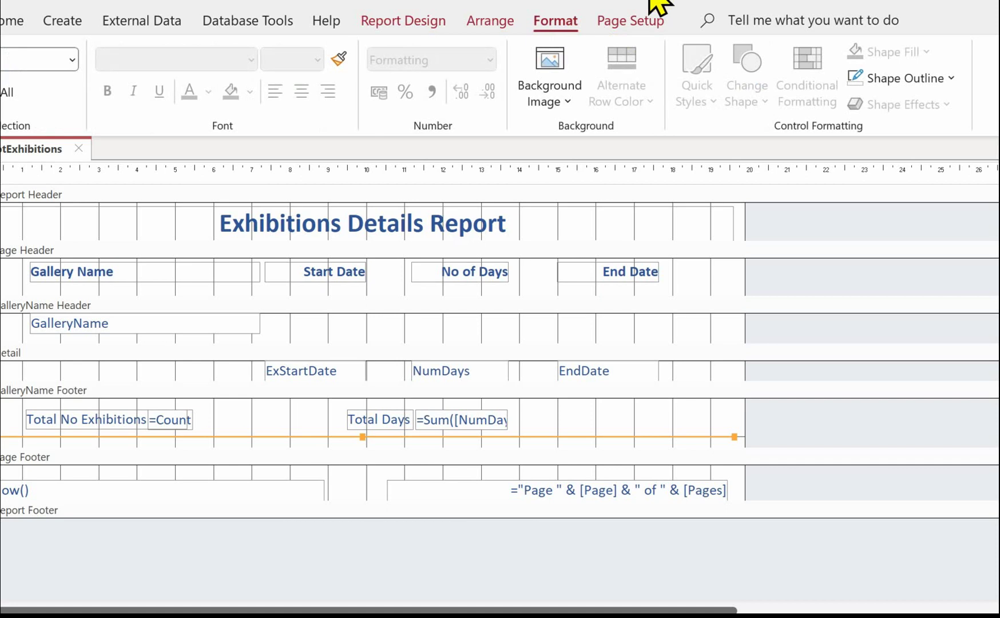
pyautogui.click(901, 78)
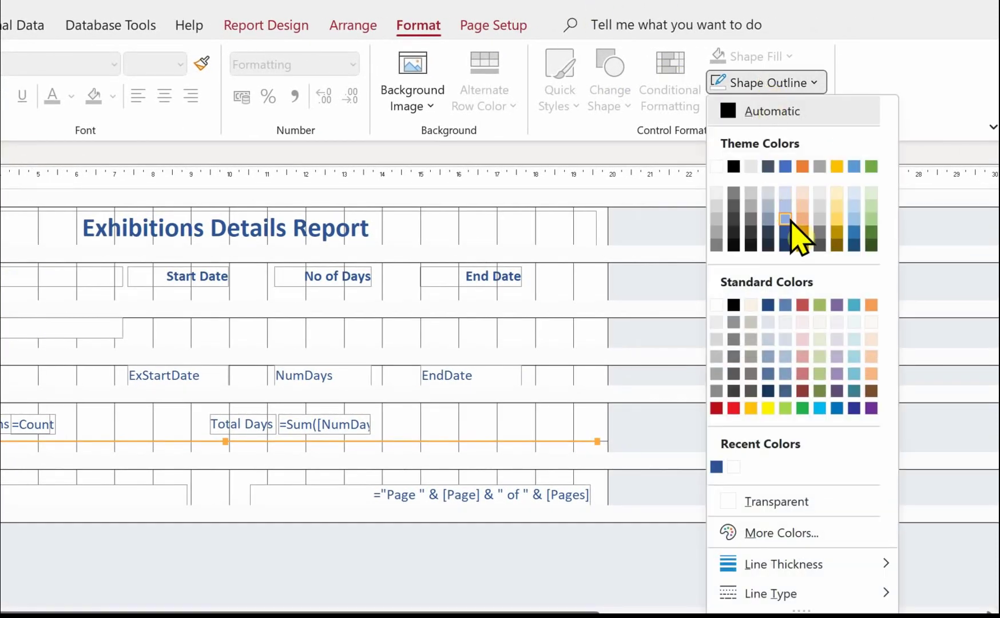
pyautogui.click(784, 218)
pyautogui.click(765, 83)
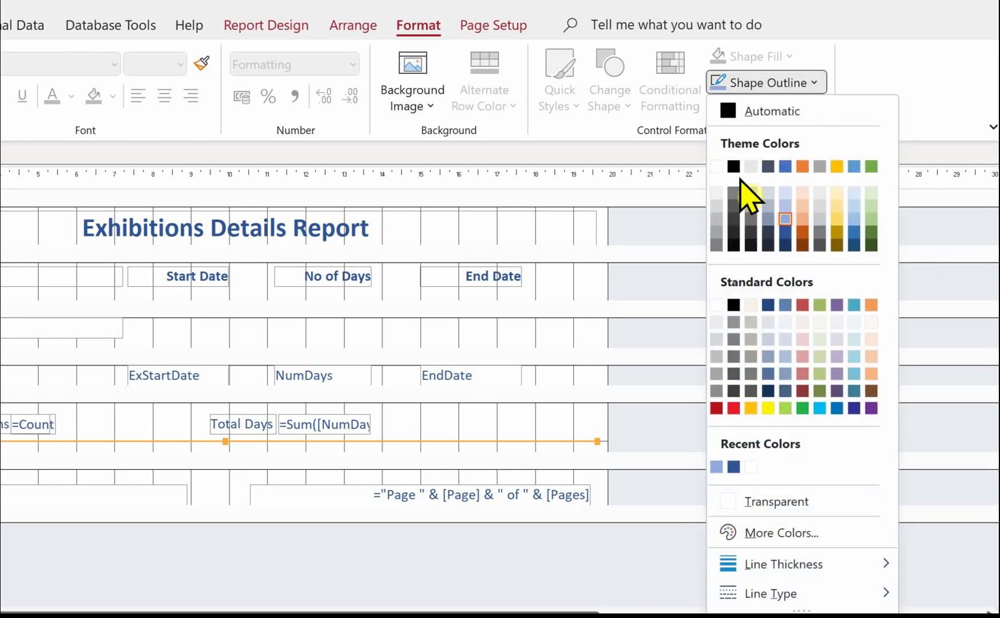
pyautogui.moveTo(762, 564)
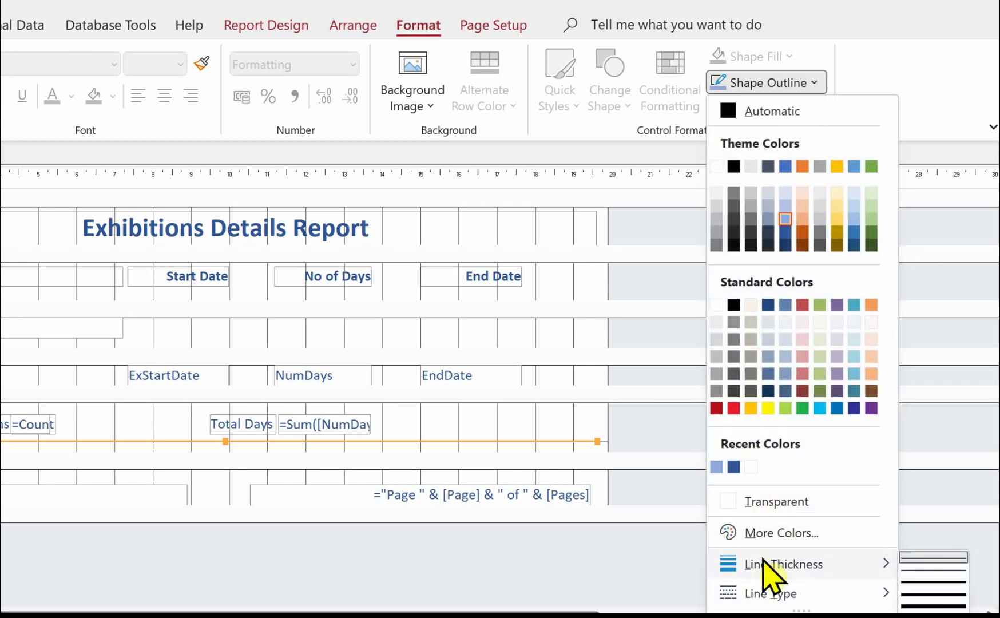
pyautogui.click(928, 594)
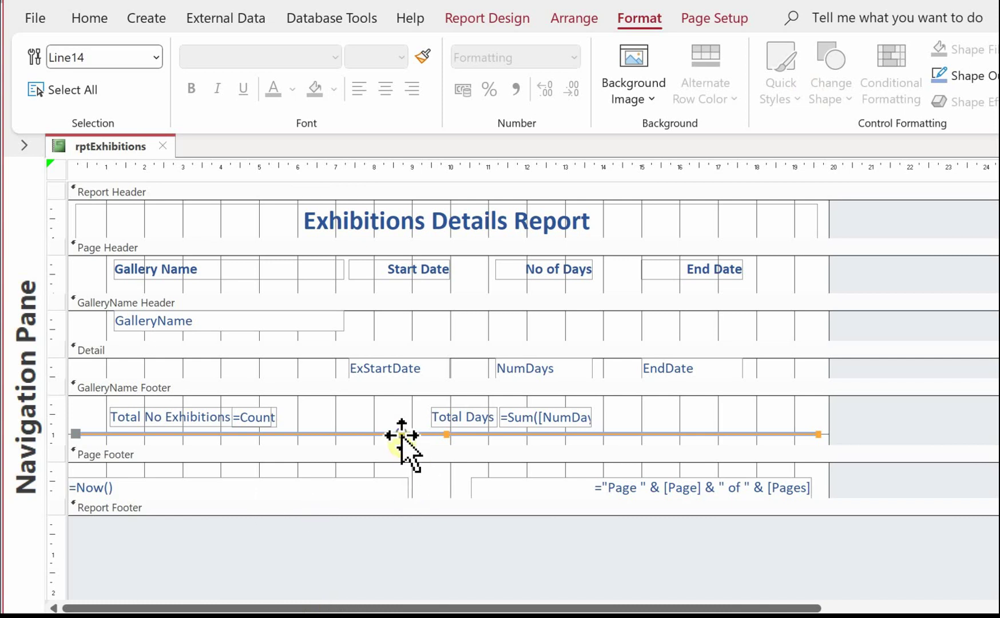
# - Paste a copy of the light-blue line at the top of the GalleryName Footer and nudge it into place
pyautogui.rightClick(403, 436)
pyautogui.click(87, 407)
pyautogui.rightClick(92, 404)
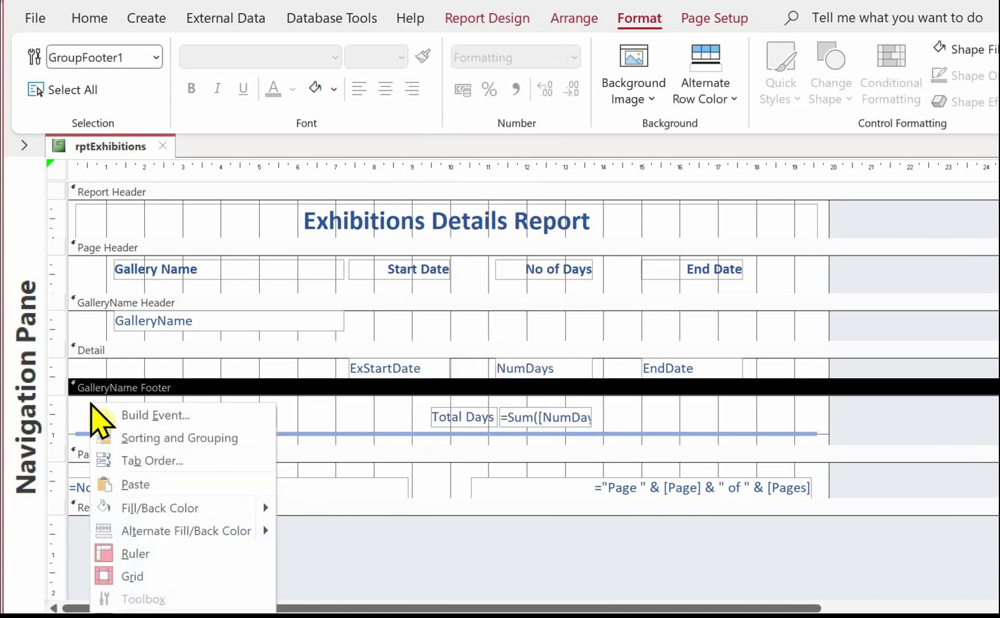
pyautogui.click(147, 482)
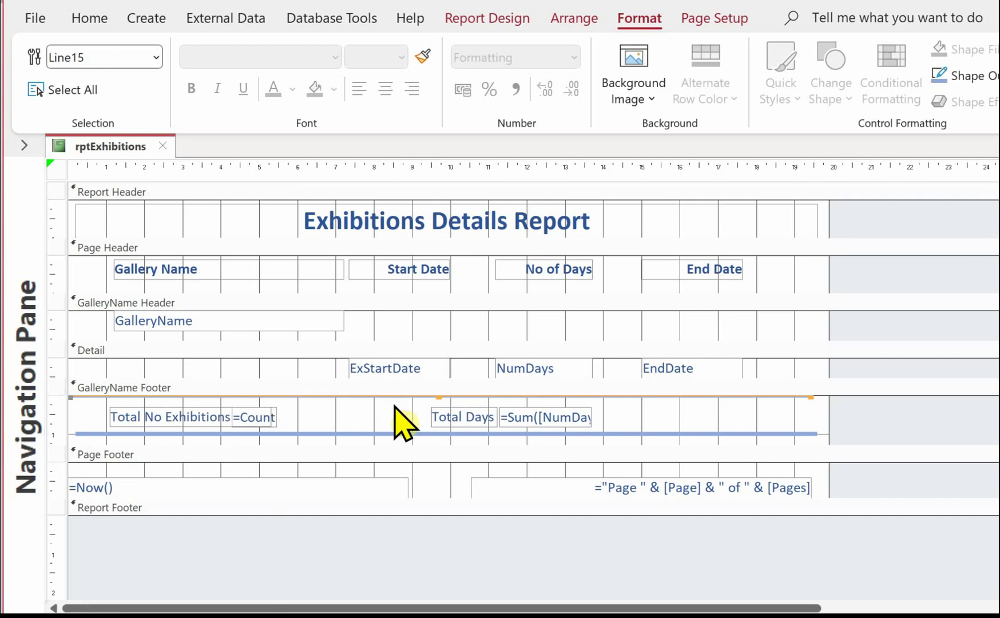
pyautogui.press('Right')
pyautogui.press('Down')
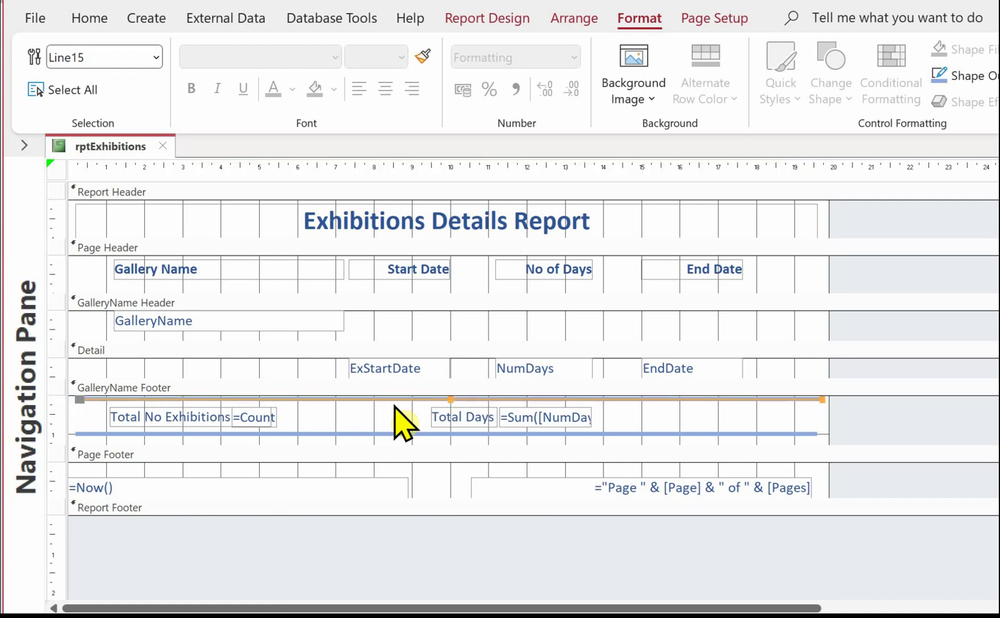